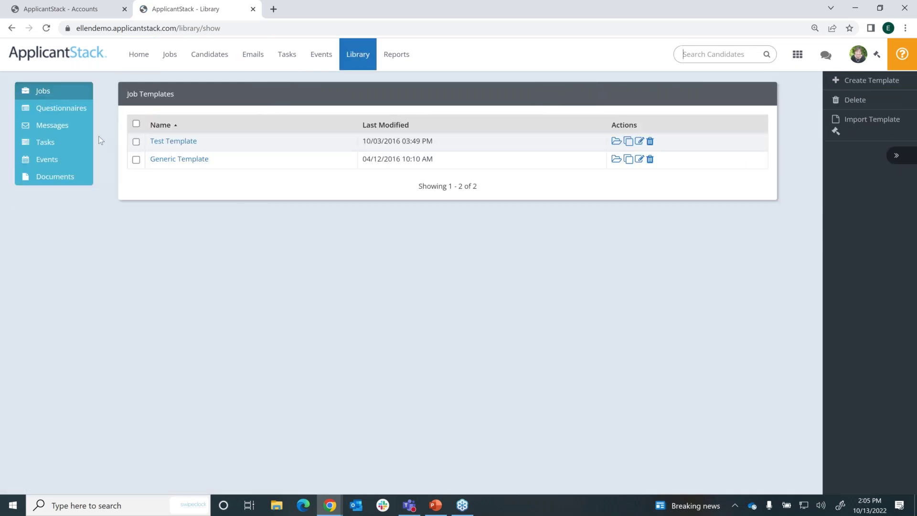
# Review the Application Received, Phone Screen Request and Interview Request message templates in the library.
pyautogui.click(61, 125)
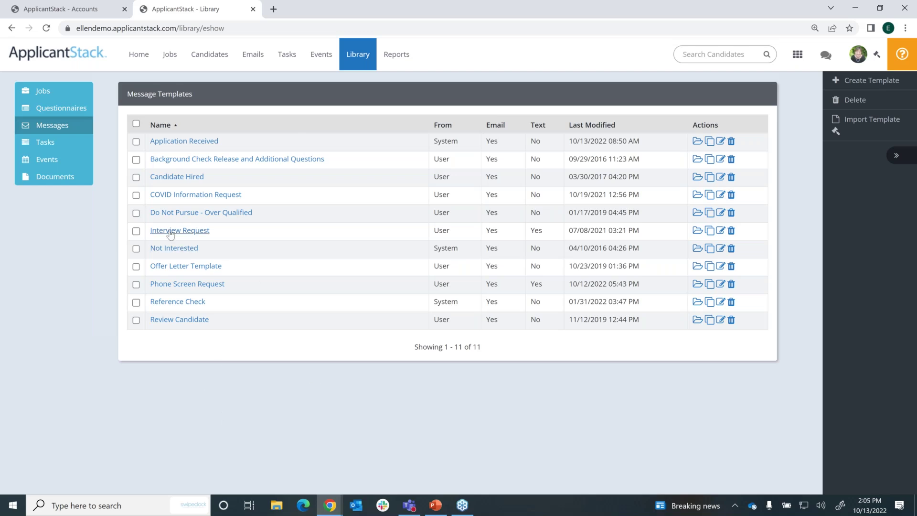
pyautogui.click(213, 142)
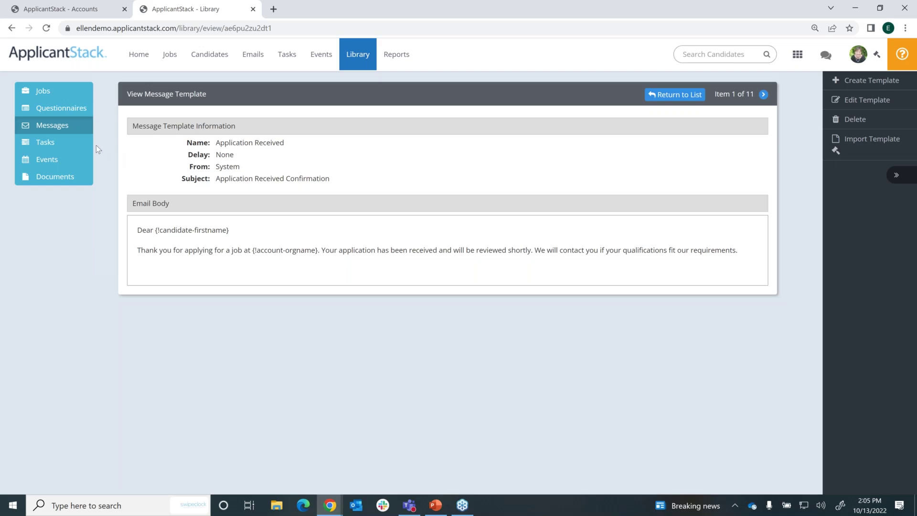
pyautogui.click(67, 132)
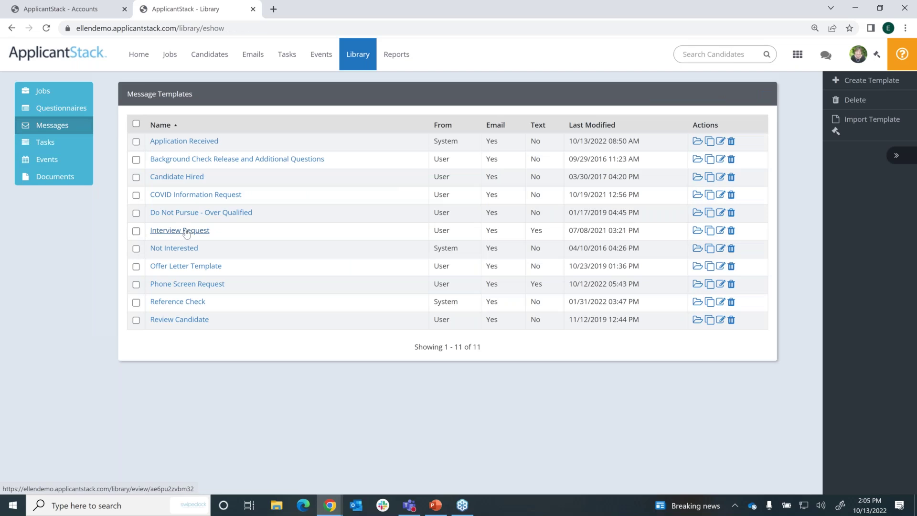
pyautogui.click(185, 286)
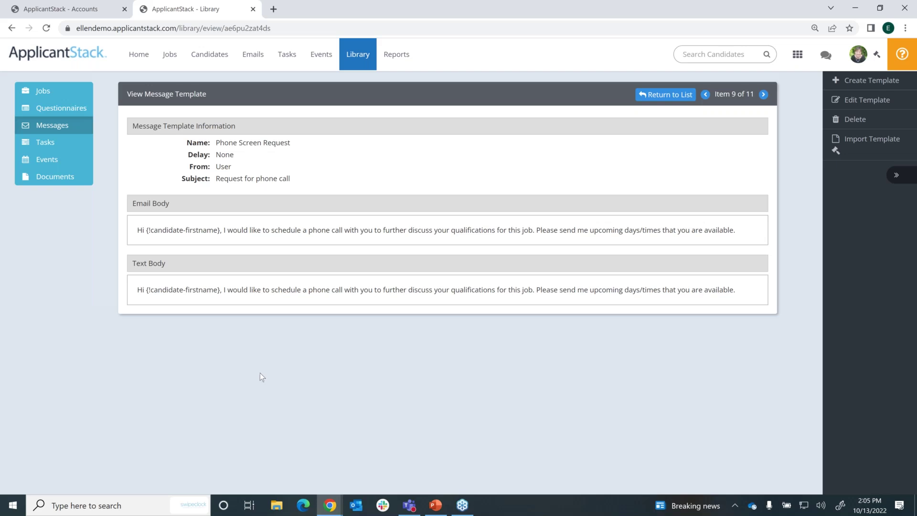
pyautogui.moveTo(171, 204); pyautogui.dragTo(132, 204)
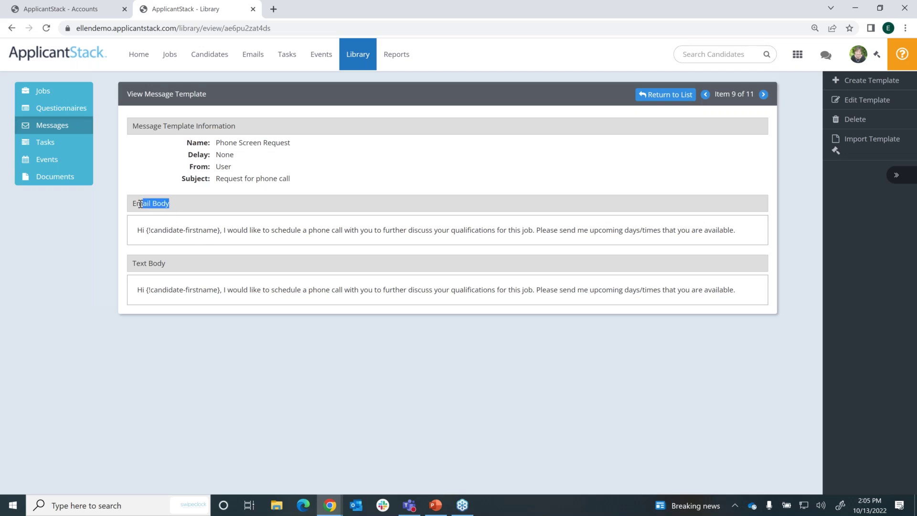
pyautogui.moveTo(164, 265); pyautogui.dragTo(139, 262)
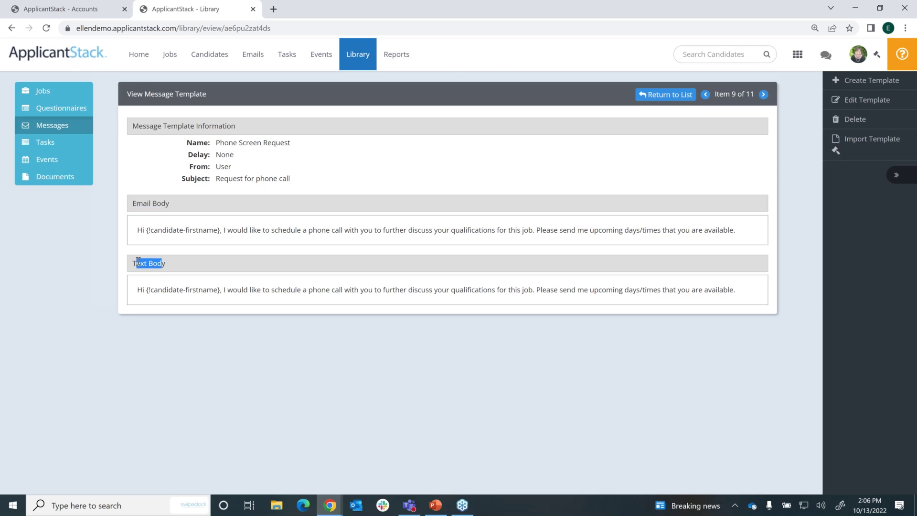
pyautogui.click(61, 132)
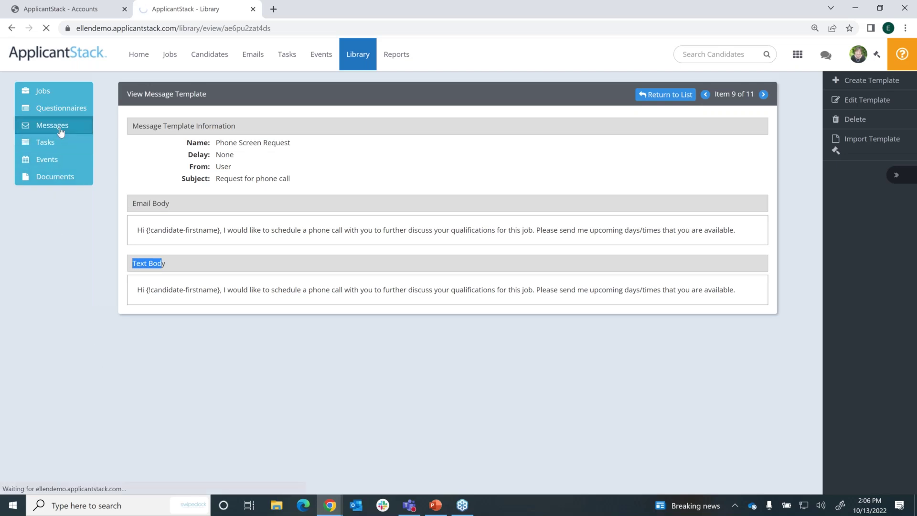
pyautogui.click(190, 231)
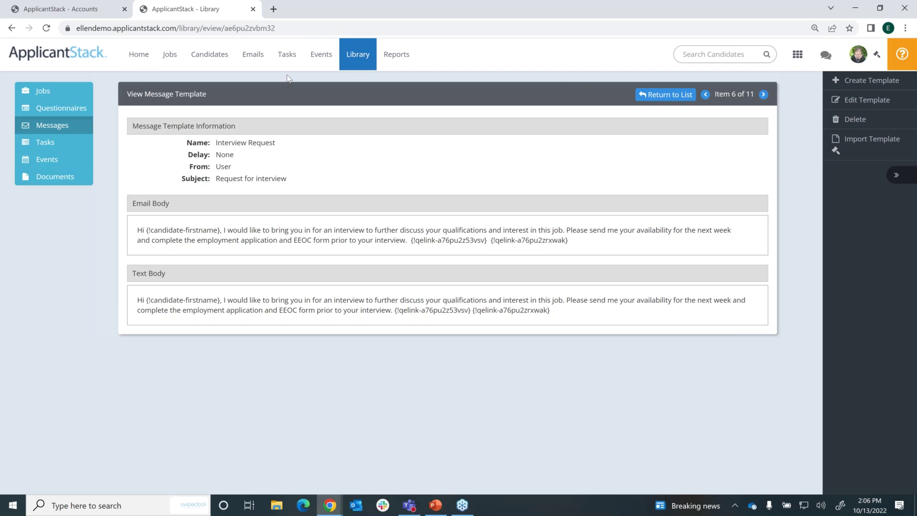
# Open the Default Application Workflow for editing from the account's application workflow configuration.
pyautogui.click(139, 54)
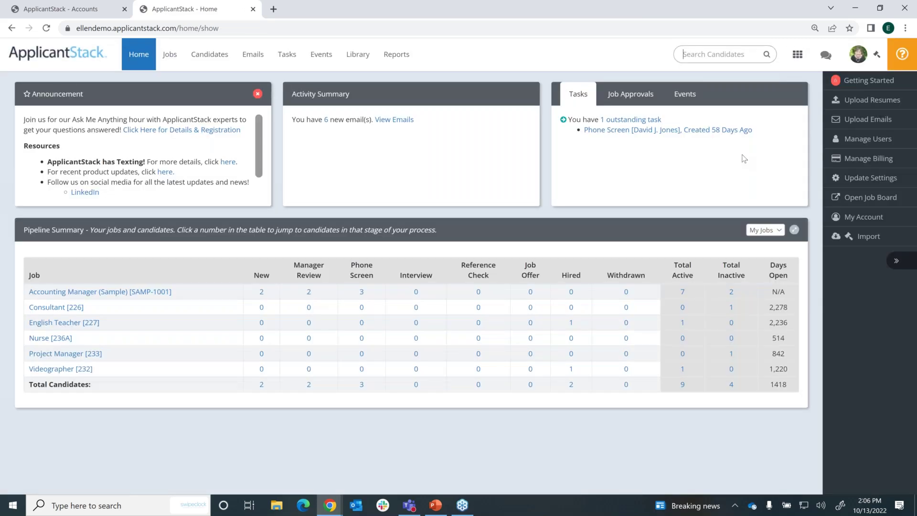
pyautogui.click(858, 56)
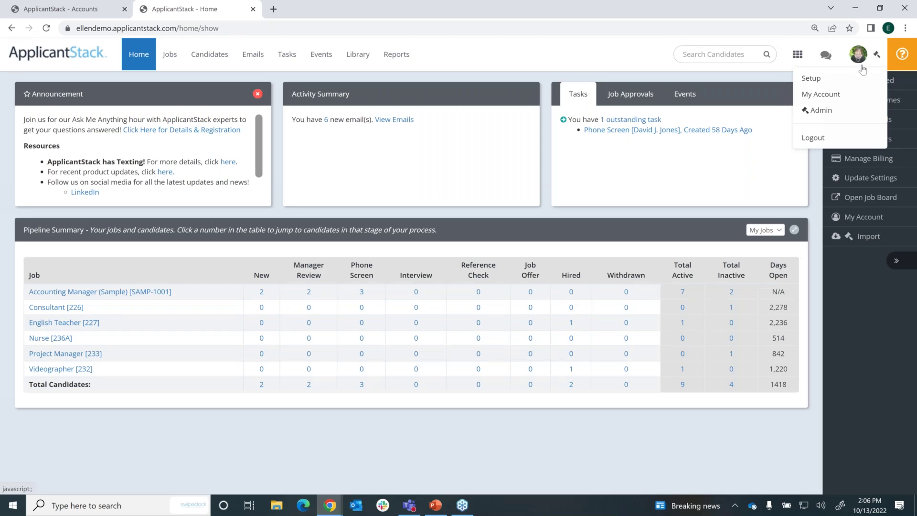
pyautogui.click(808, 79)
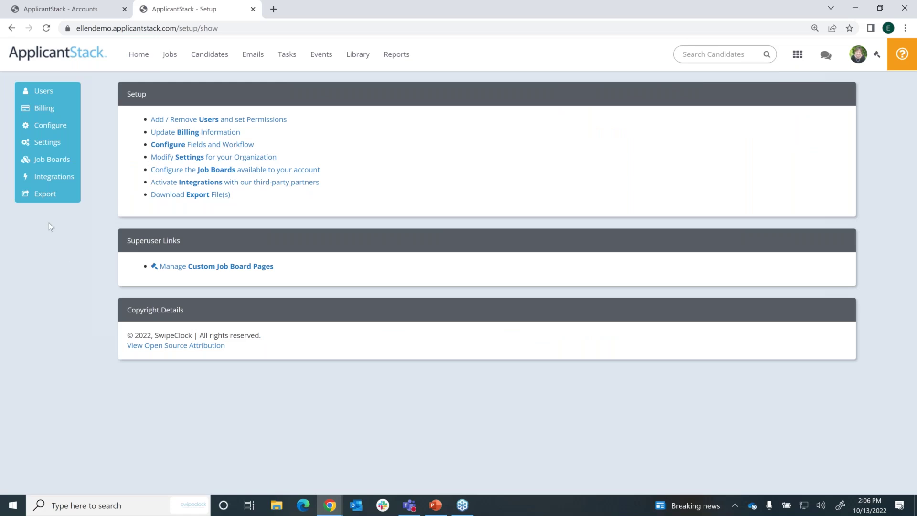
pyautogui.click(47, 129)
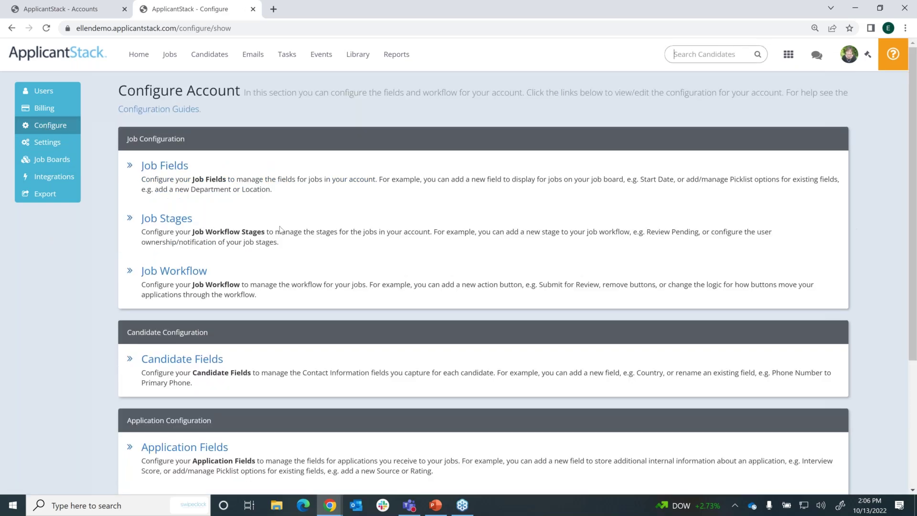
pyautogui.scroll(-4, 280, 229)
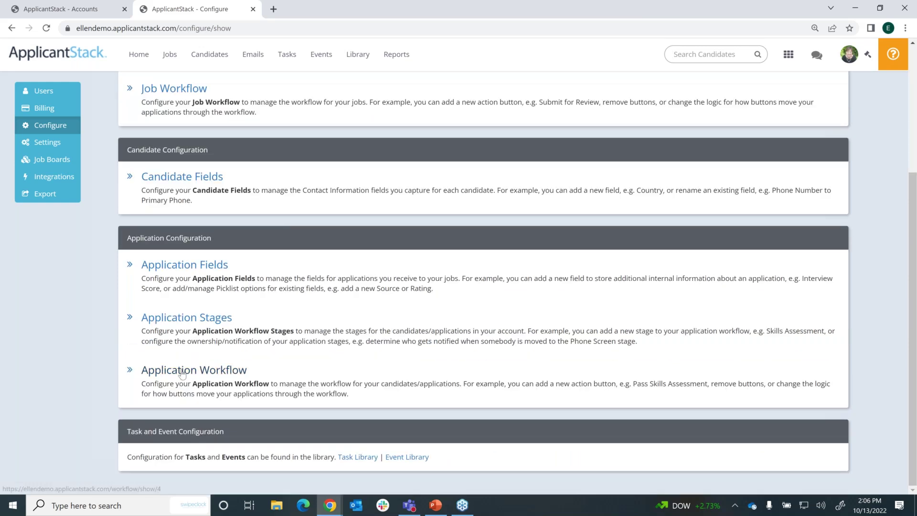
pyautogui.click(221, 376)
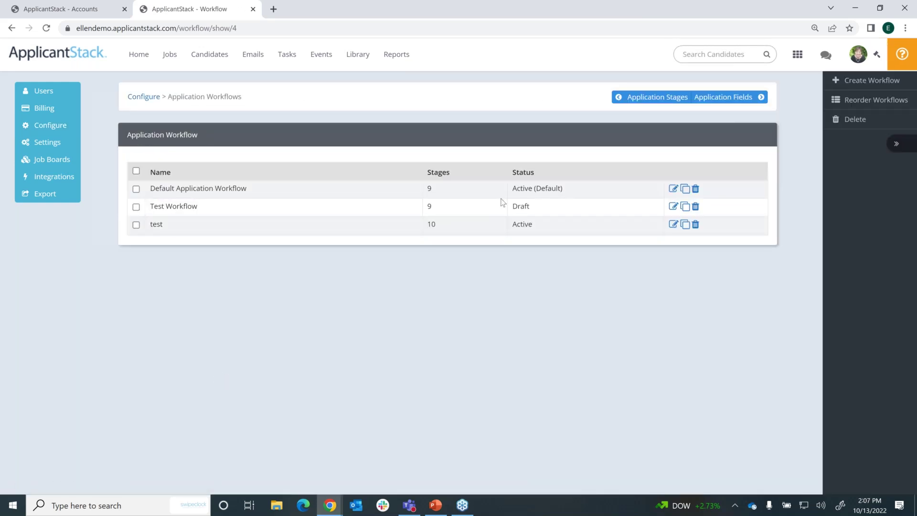
pyautogui.click(674, 188)
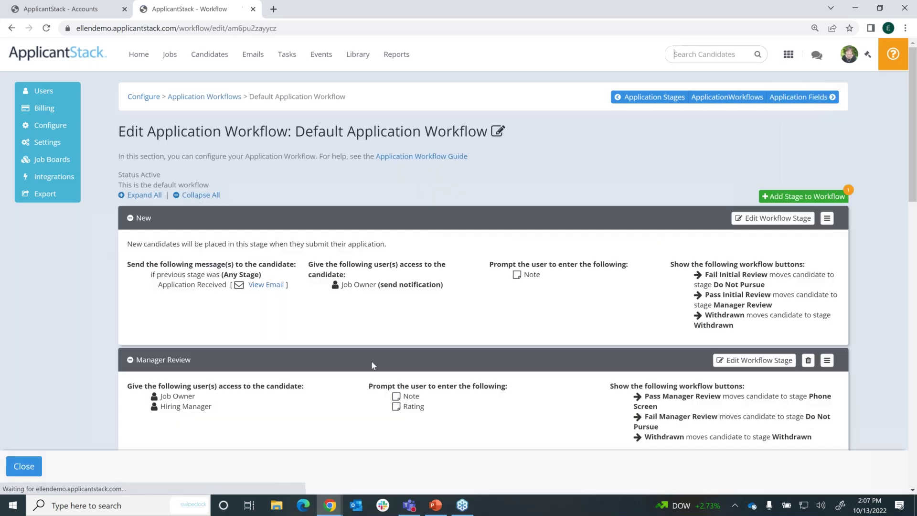
# Examine the candidate messages attached to the workflow stages and preview the Phone Screen stage's email and text.
pyautogui.scroll(-1, 373, 365)
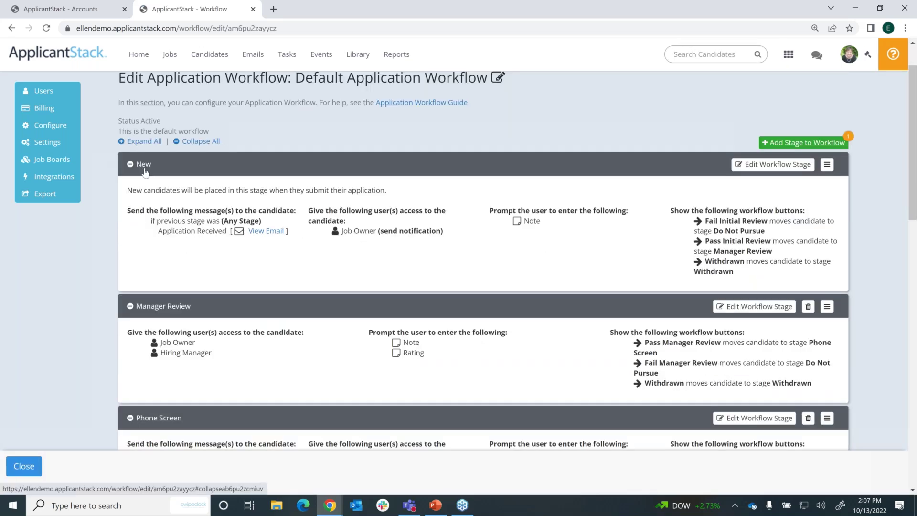
pyautogui.moveTo(239, 232)
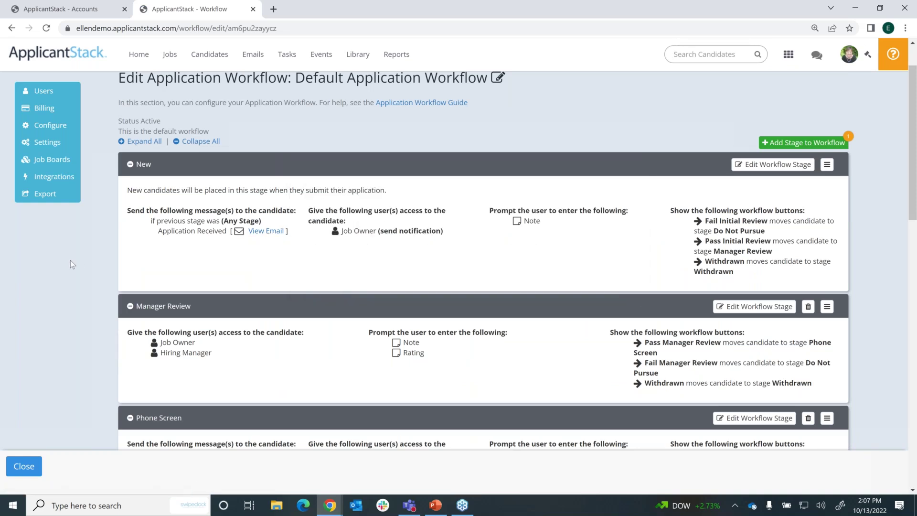
pyautogui.scroll(-2, 70, 260)
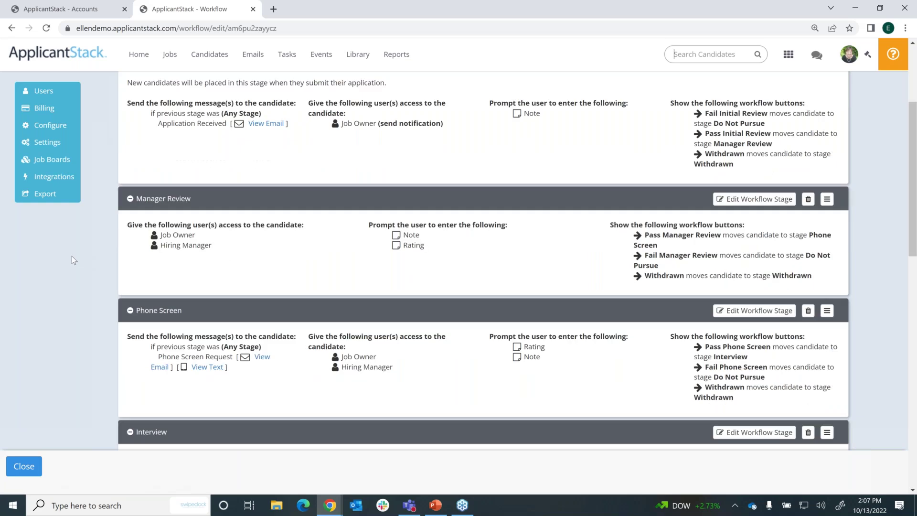
pyautogui.scroll(-3, 71, 258)
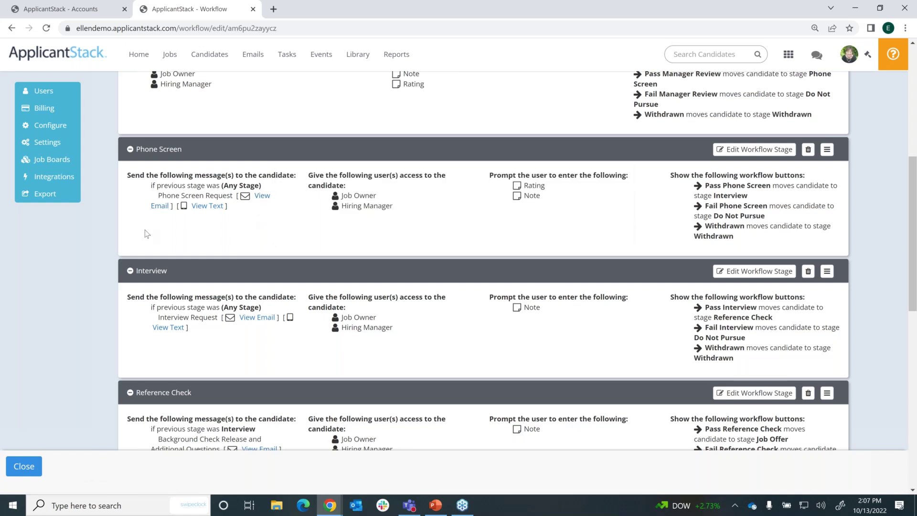
pyautogui.moveTo(155, 208)
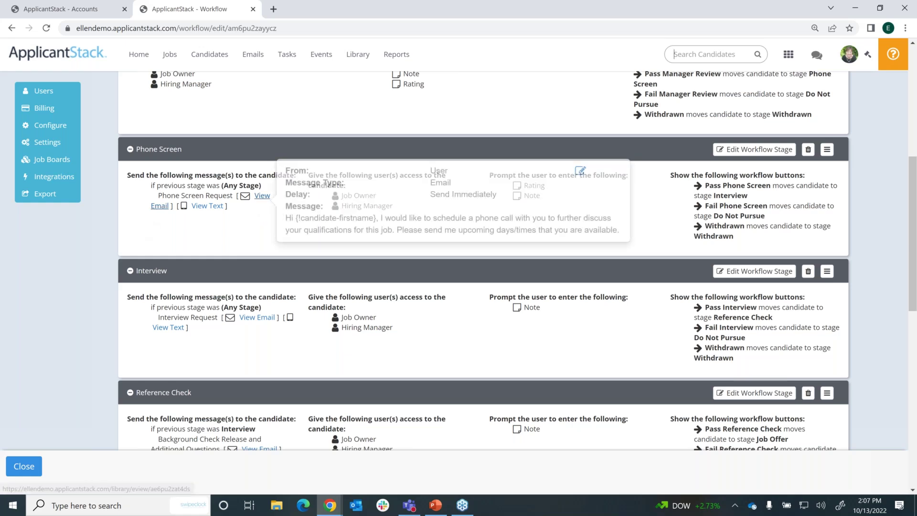
pyautogui.moveTo(199, 211)
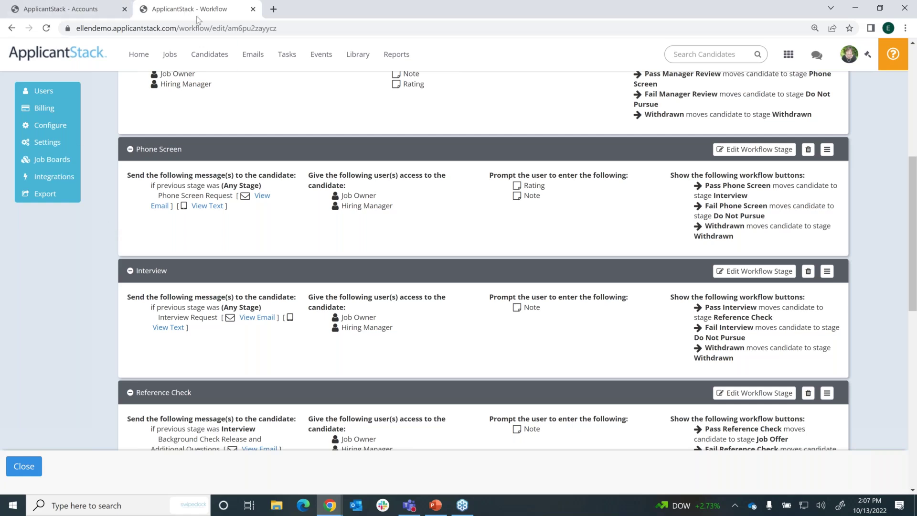
# Open the first listed candidate, review the Pass Phone Screen stage change with its messages, and close it without confirming.
pyautogui.click(211, 57)
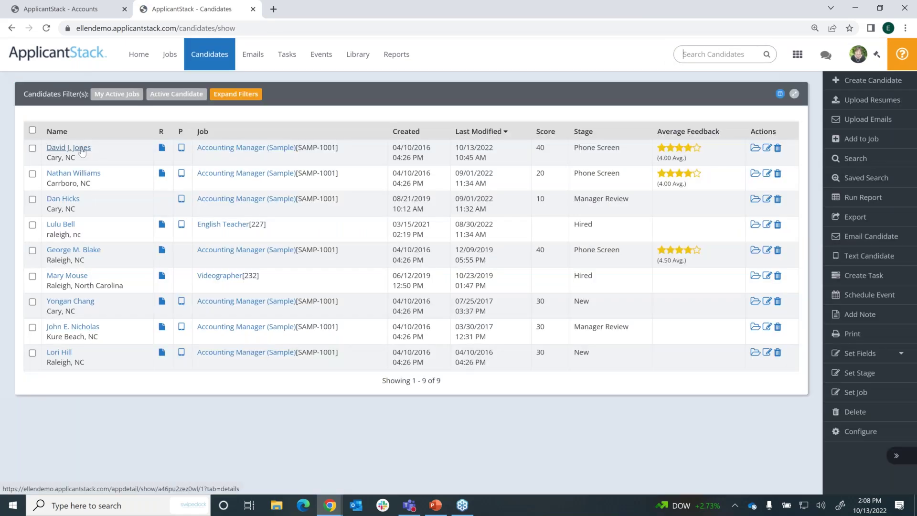
pyautogui.click(82, 149)
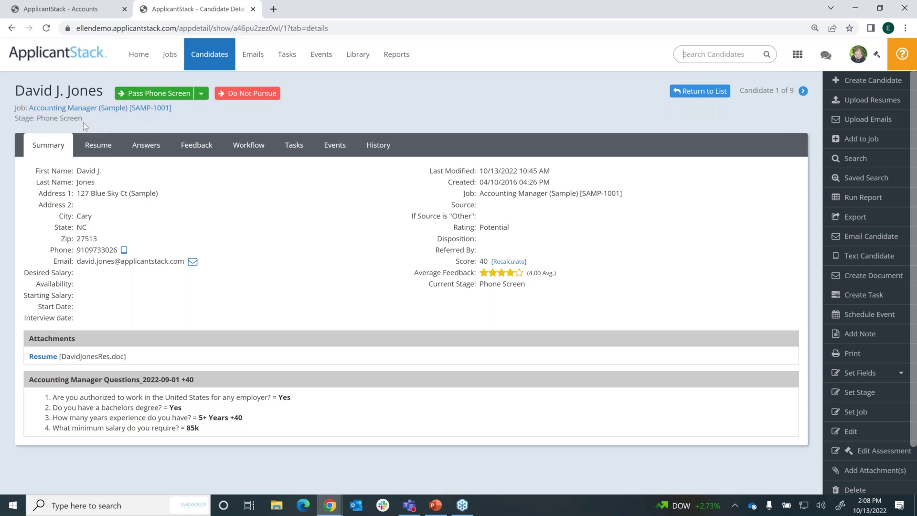
pyautogui.click(143, 95)
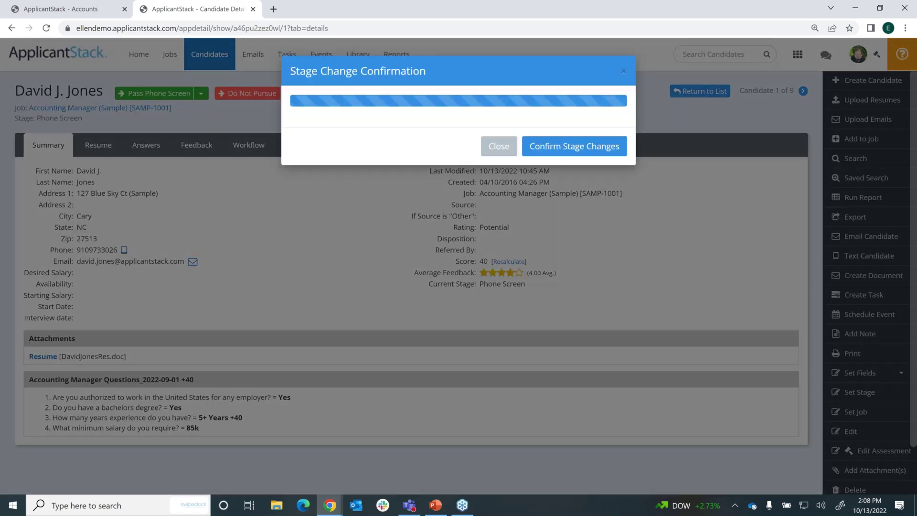
pyautogui.moveTo(328, 141); pyautogui.dragTo(289, 140)
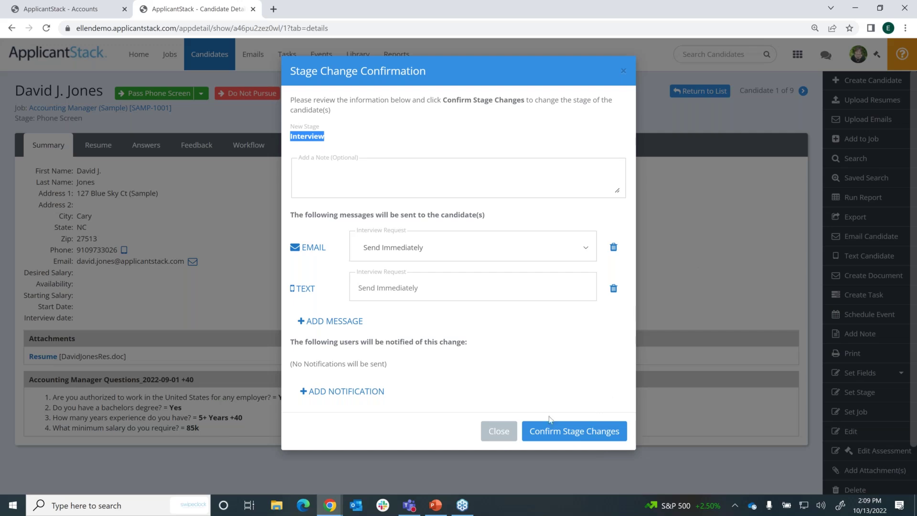
pyautogui.click(499, 432)
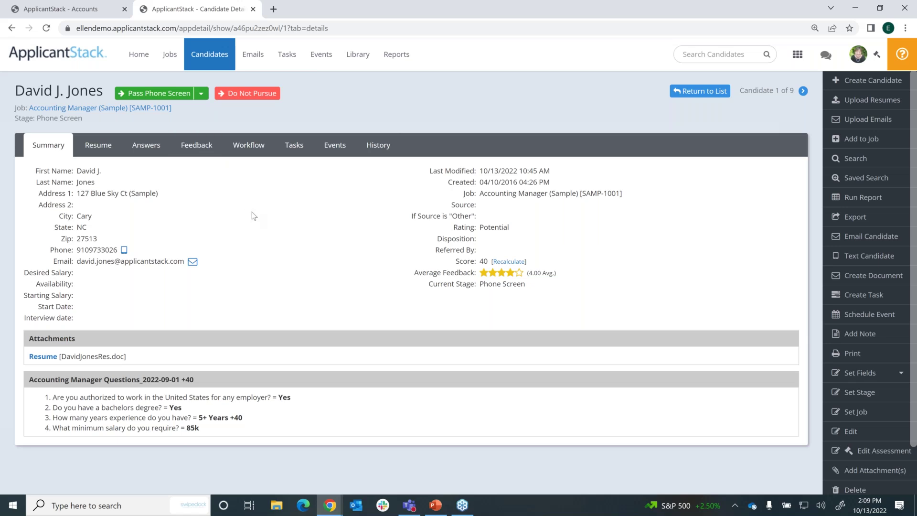
# Check the text-to-apply code word and phone number in the Accounting Manager (Sample) job's launch details, and switch to PowerPoint.
pyautogui.click(168, 58)
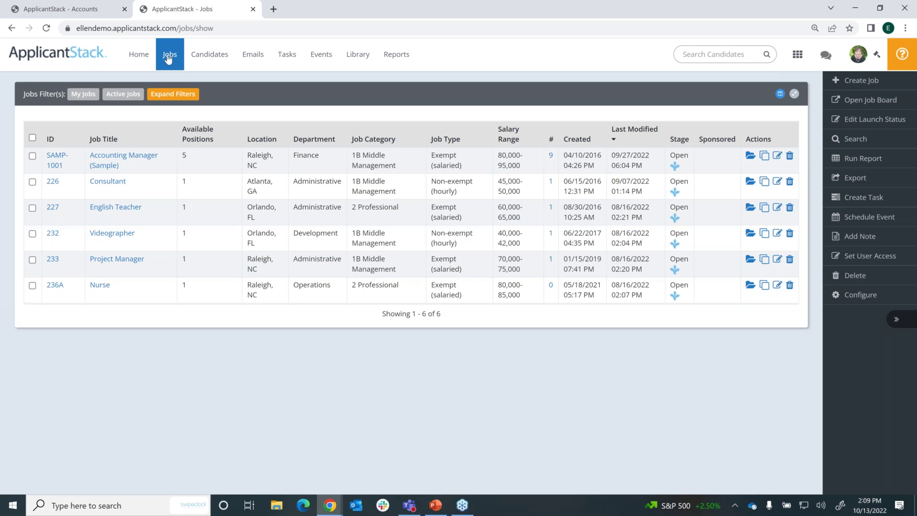
pyautogui.click(141, 163)
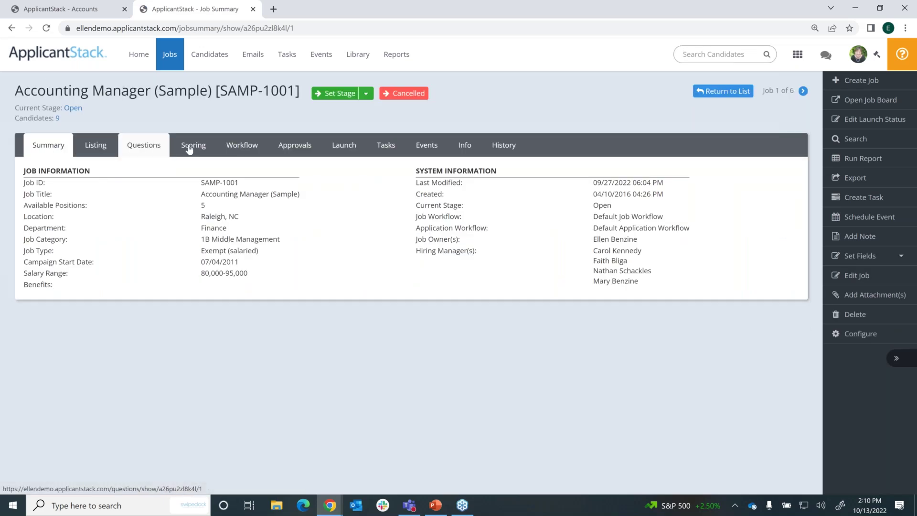
pyautogui.click(345, 150)
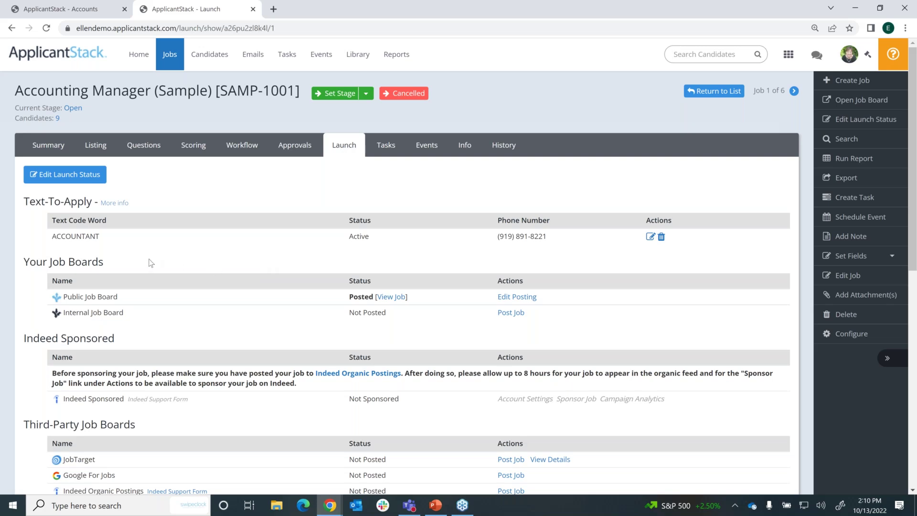
pyautogui.moveTo(102, 236); pyautogui.dragTo(54, 236)
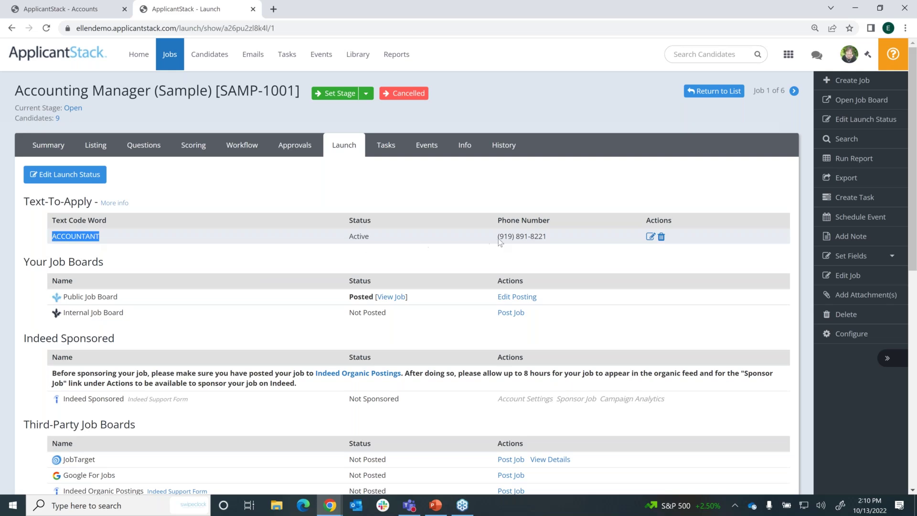
pyautogui.moveTo(549, 237); pyautogui.dragTo(492, 237)
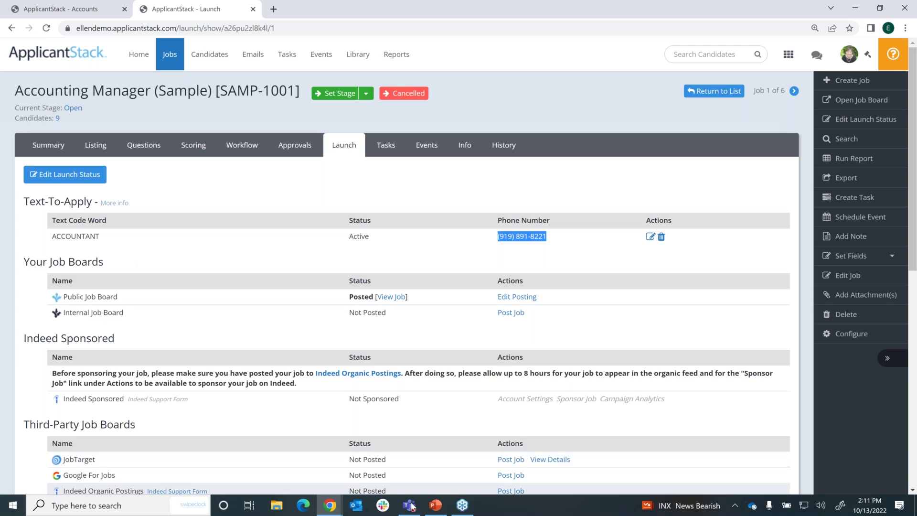
pyautogui.click(436, 509)
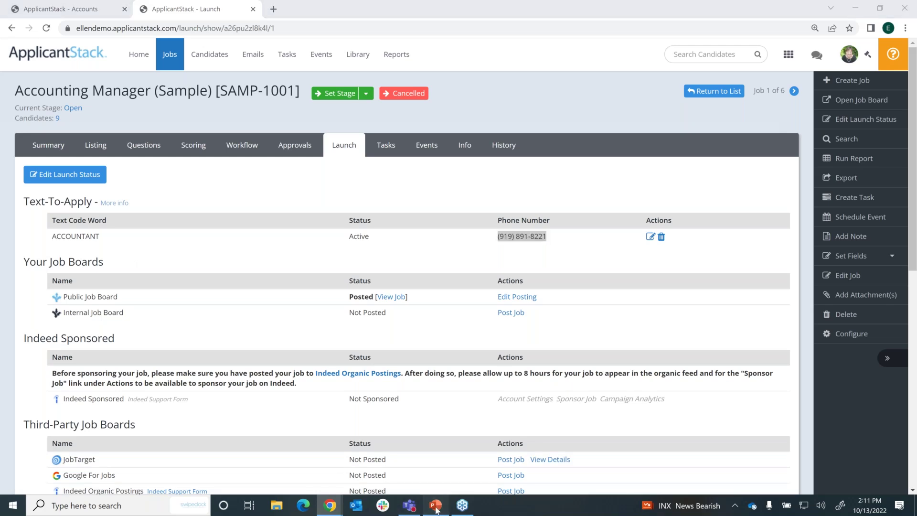
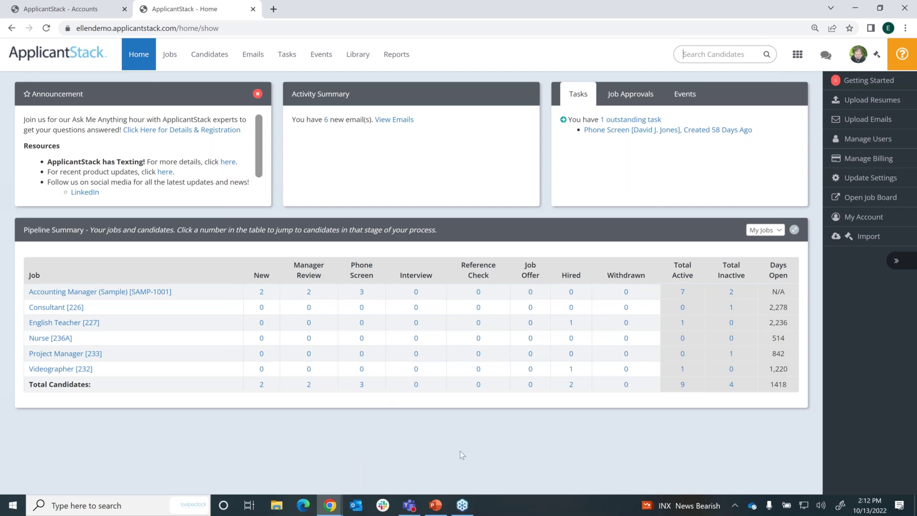
# Find the Executive Assistant [223] candidate by first name with the quick search, open the record, and return to the home page.
pyautogui.click(712, 54)
pyautogui.write('su')
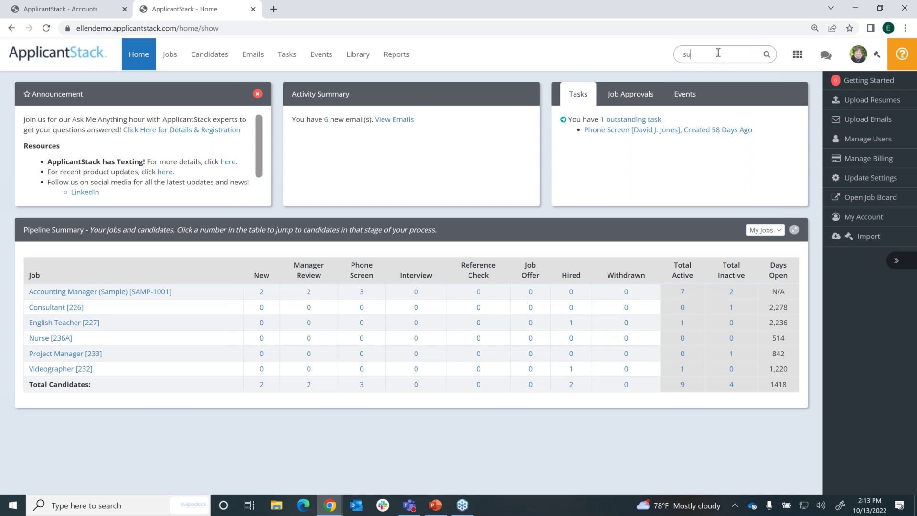
pyautogui.write('sie')
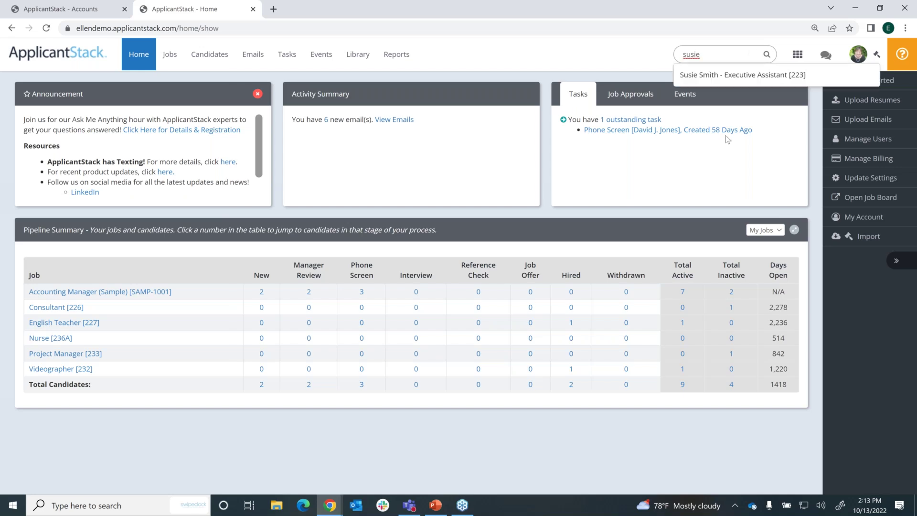
pyautogui.click(703, 75)
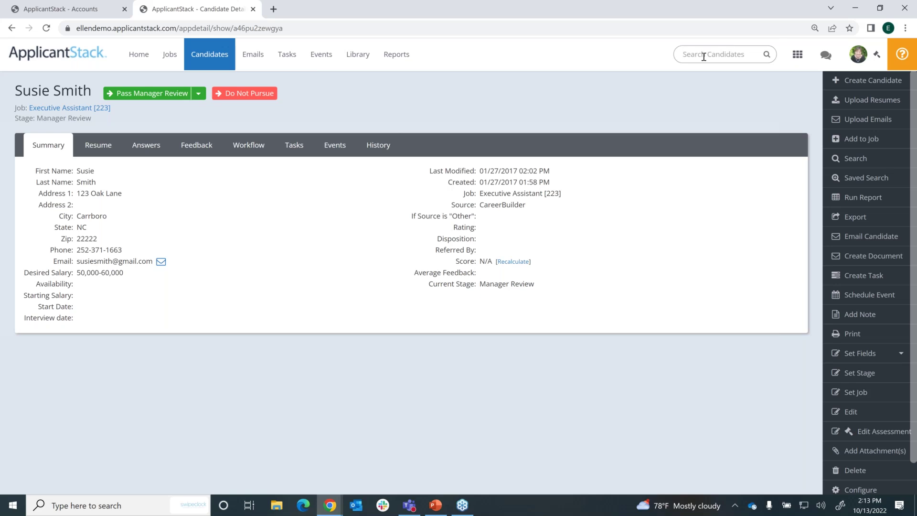
pyautogui.click(138, 58)
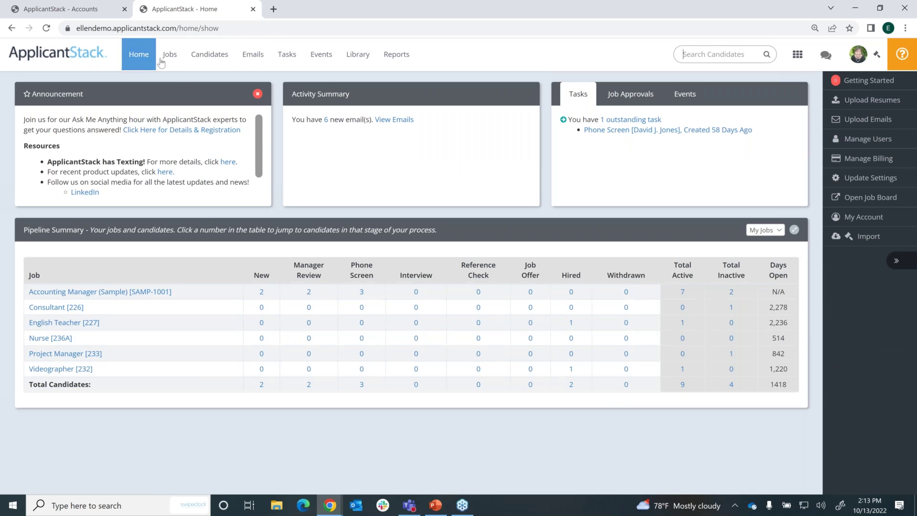
# Open the advanced candidate search form and examine its field criteria and resume and cover letter keyword options.
pyautogui.click(211, 56)
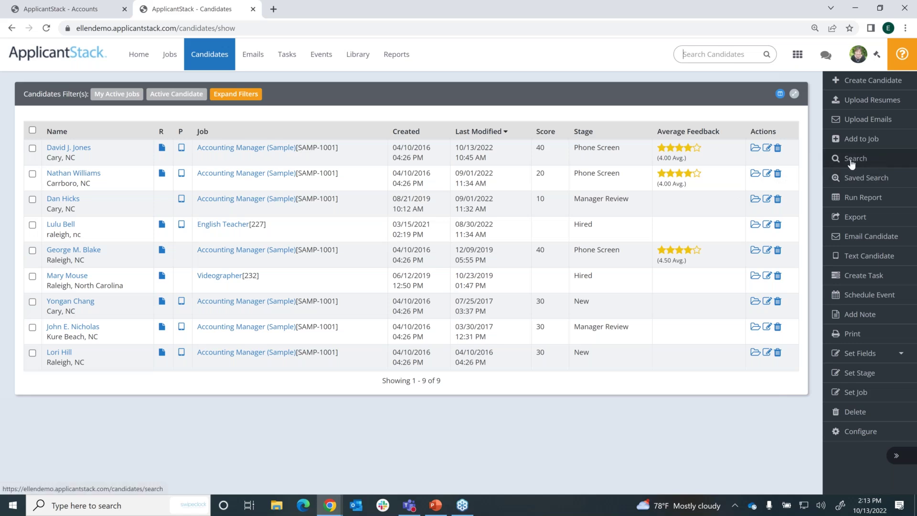
pyautogui.click(850, 163)
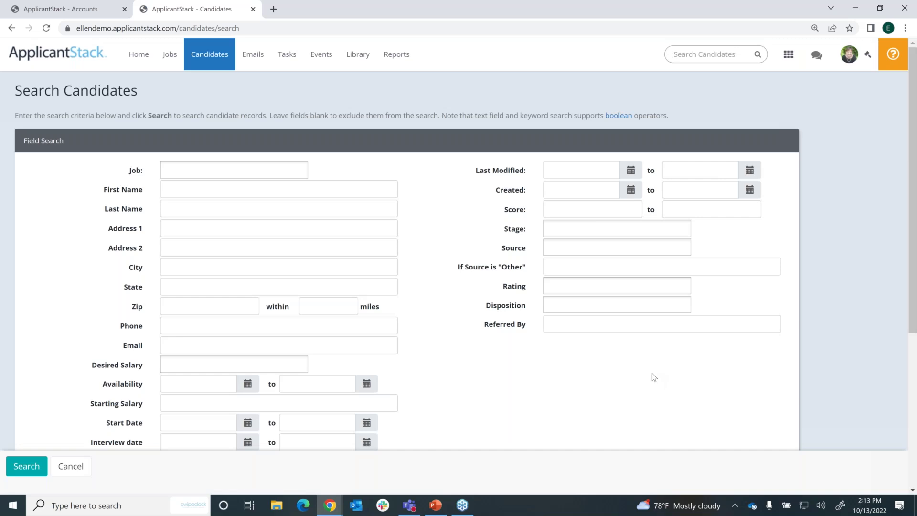
pyautogui.scroll(-1, 655, 377)
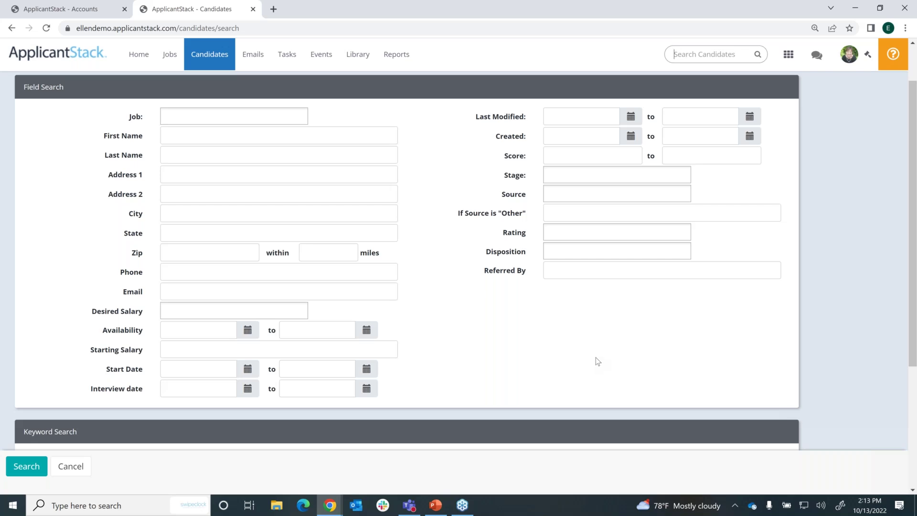
pyautogui.scroll(-2, 493, 346)
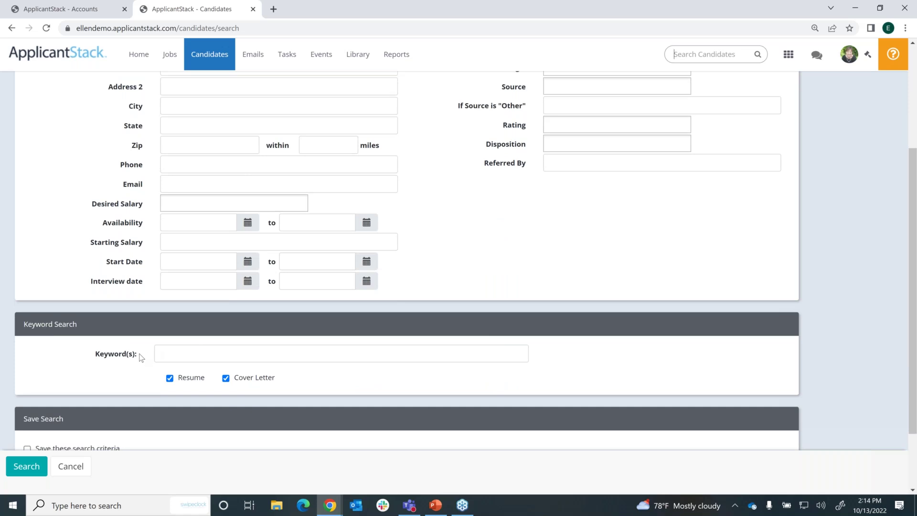
pyautogui.moveTo(140, 358); pyautogui.dragTo(87, 356)
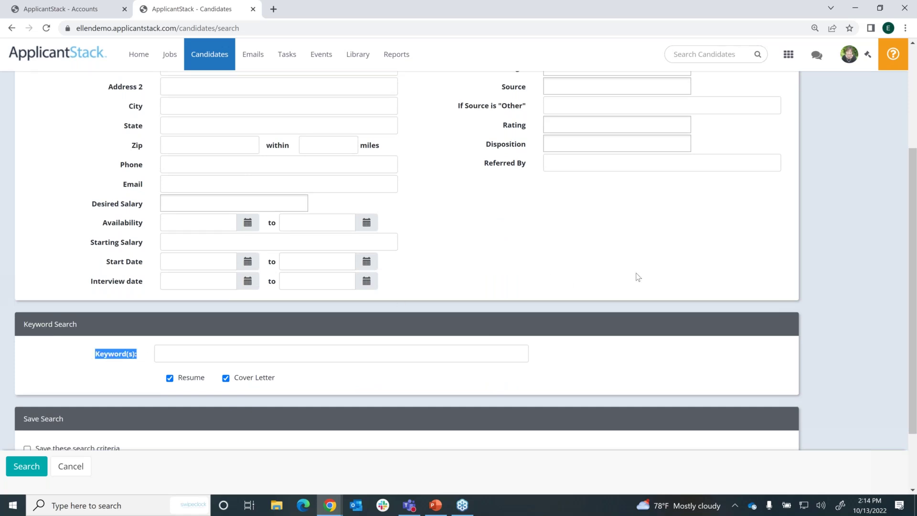
pyautogui.scroll(3, 639, 277)
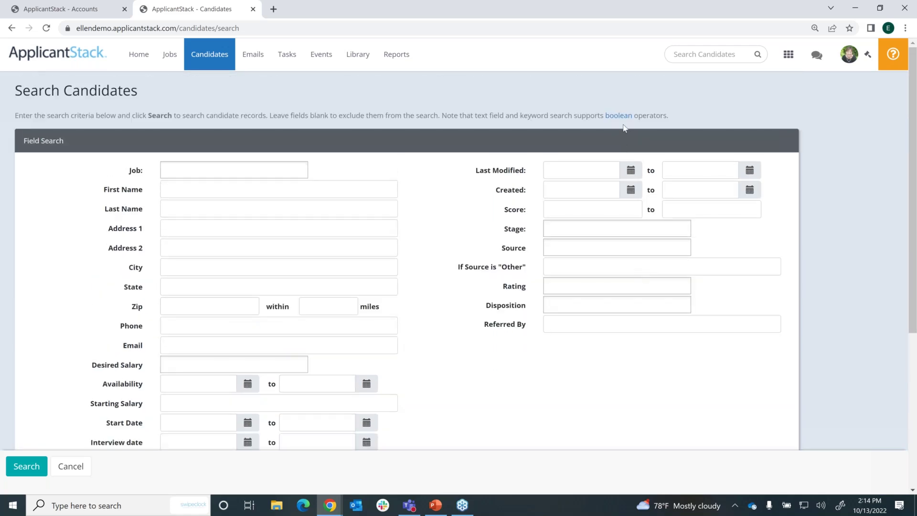
# Open the help article on boolean search operators, review its syntax and example phrases, and close it.
pyautogui.click(619, 115)
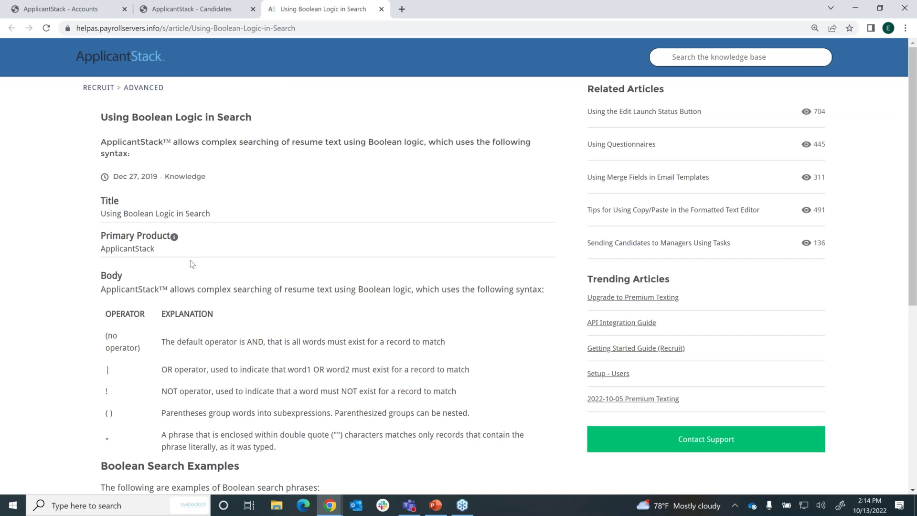
pyautogui.scroll(-1, 174, 235)
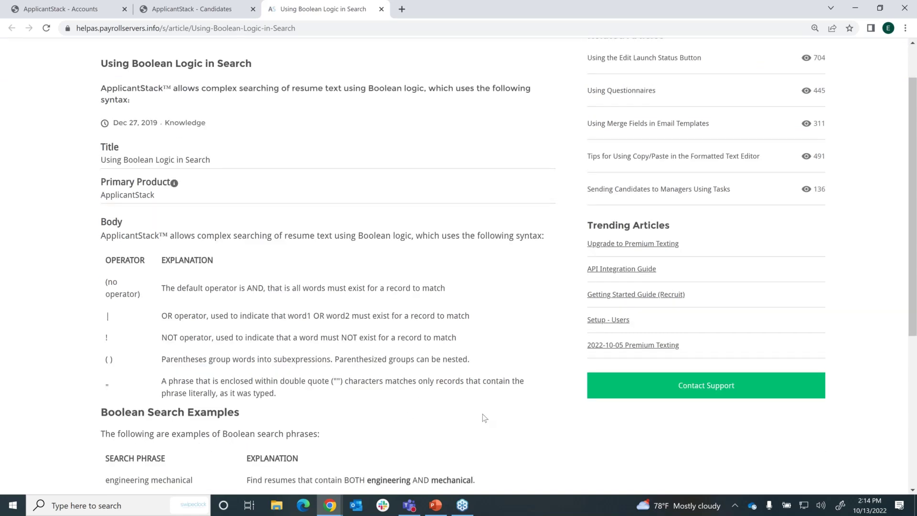
pyautogui.scroll(-1, 483, 416)
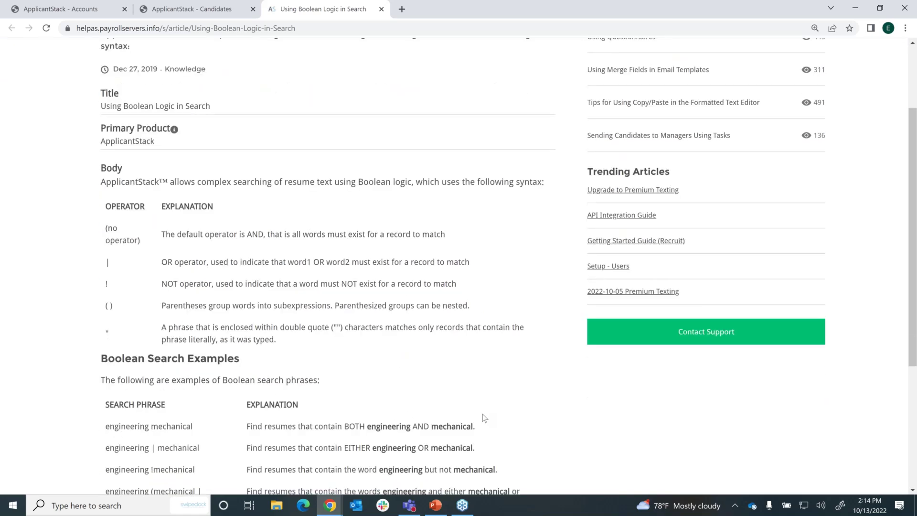
pyautogui.scroll(2, 473, 396)
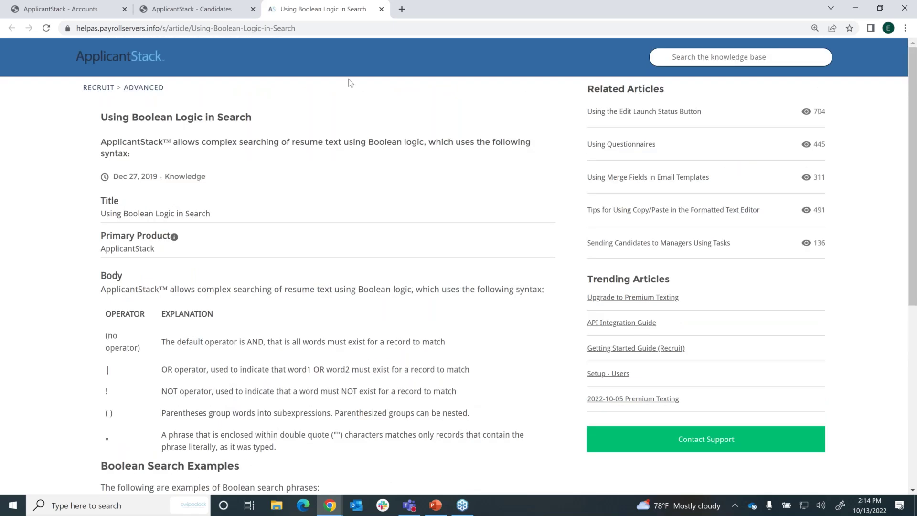
pyautogui.click(382, 9)
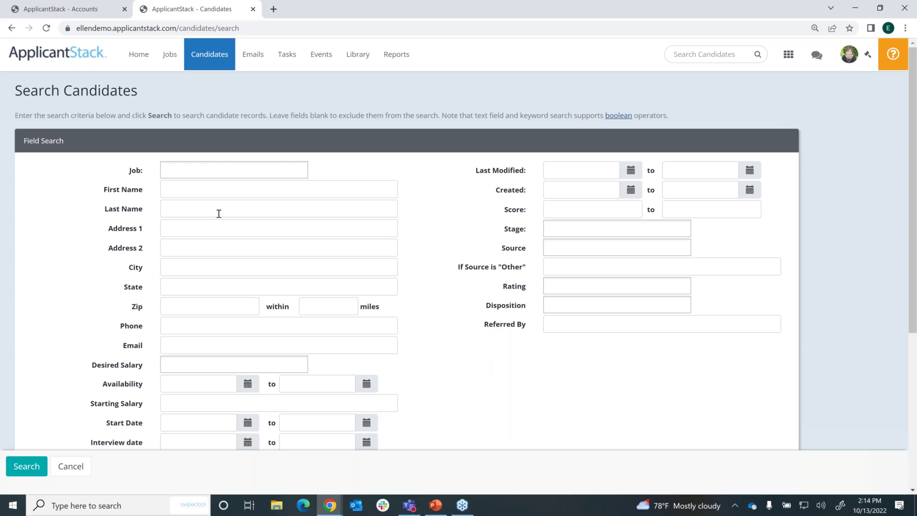
# Search for candidates of the Accounting Manager (Sample) [SAMP-1001] job with a score from 30 to 40.
pyautogui.click(213, 172)
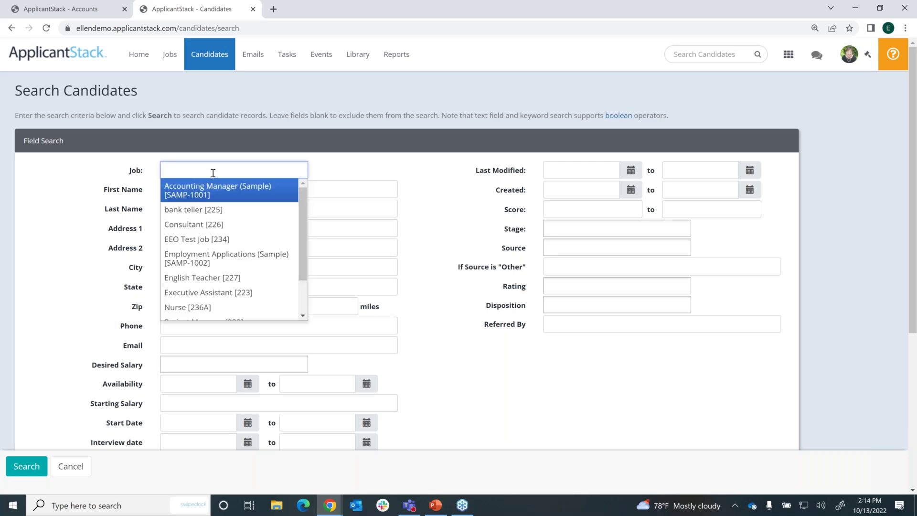
pyautogui.click(223, 192)
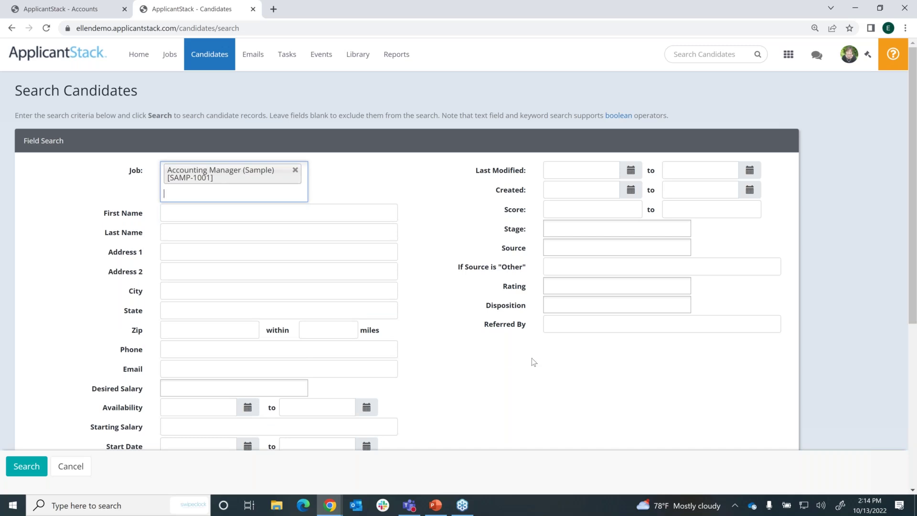
pyautogui.click(572, 211)
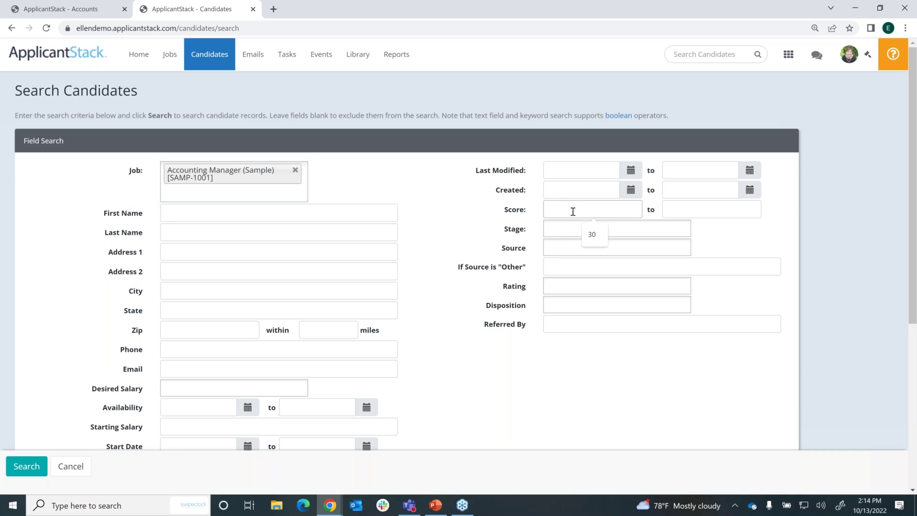
pyautogui.click(592, 235)
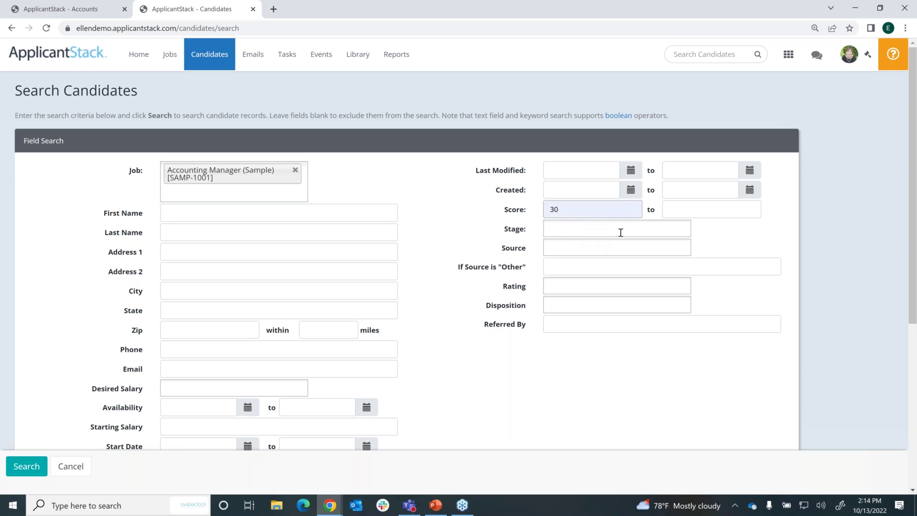
pyautogui.click(691, 208)
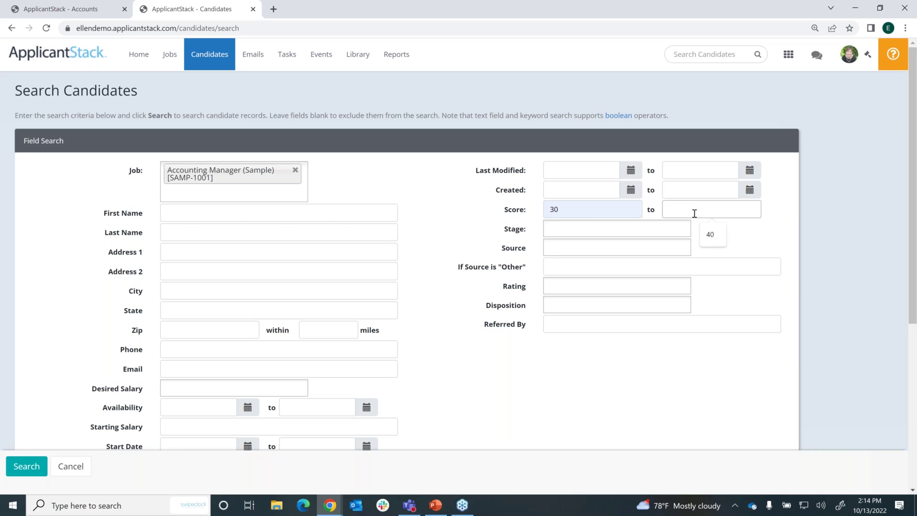
pyautogui.click(711, 235)
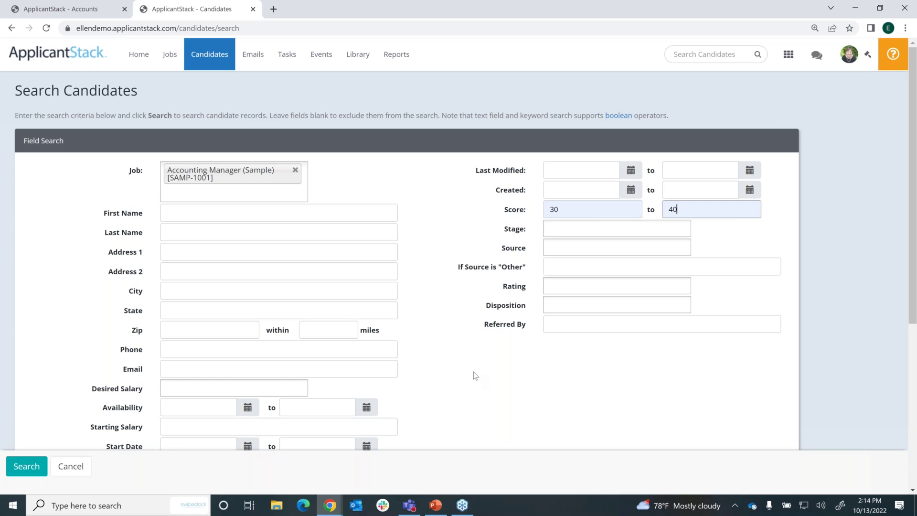
pyautogui.scroll(-1, 474, 372)
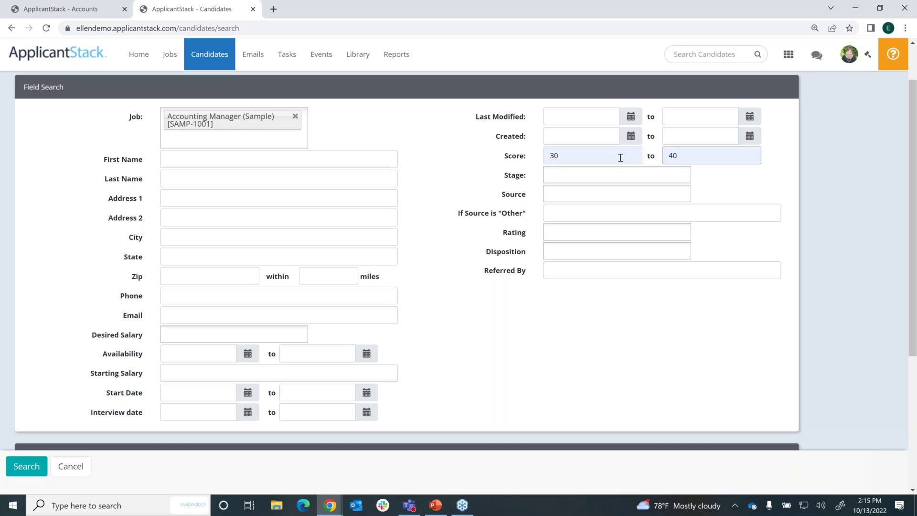
pyautogui.scroll(-1, 522, 309)
pyautogui.scroll(-4, 522, 308)
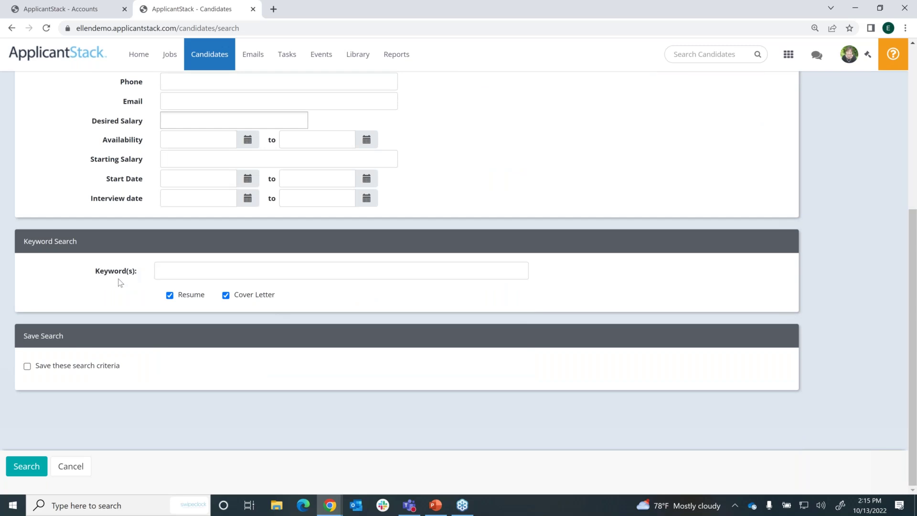
pyautogui.click(32, 472)
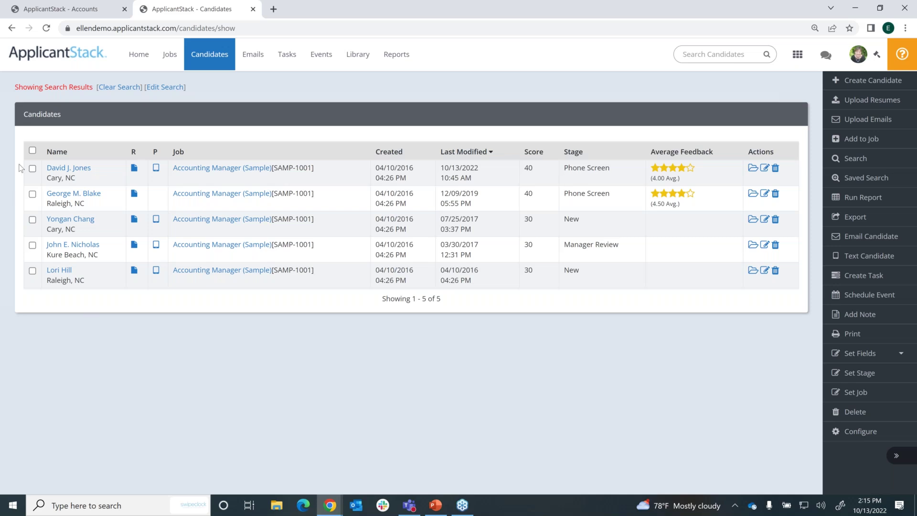
# Select all found candidates, review the group text message form, close it without sending, and clear the selection.
pyautogui.click(33, 151)
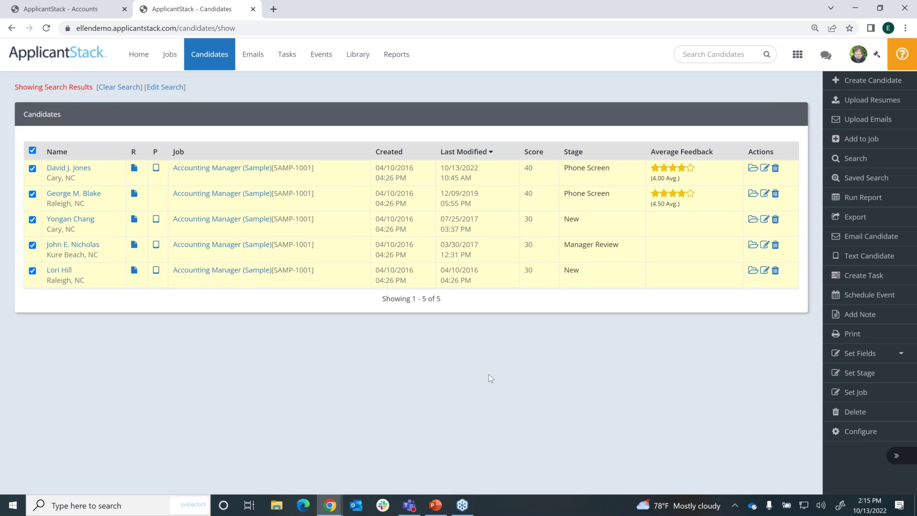
pyautogui.click(874, 258)
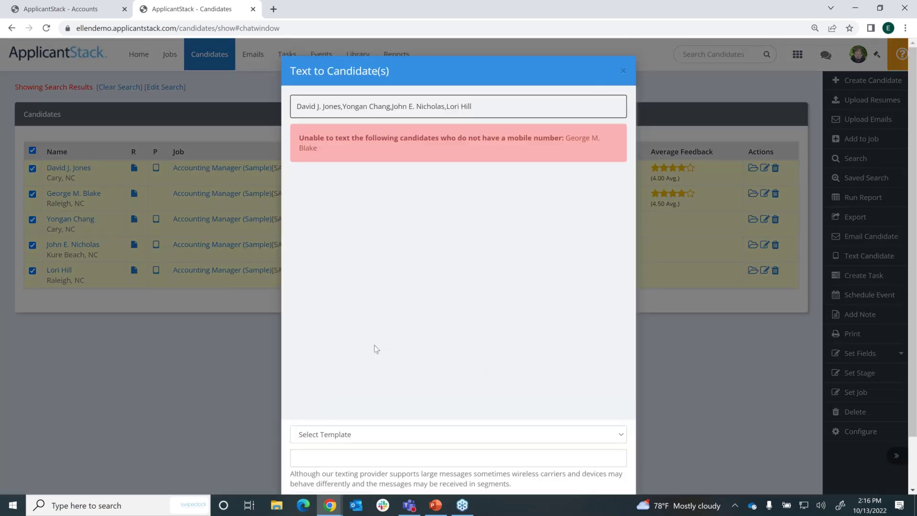
pyautogui.scroll(-1, 376, 349)
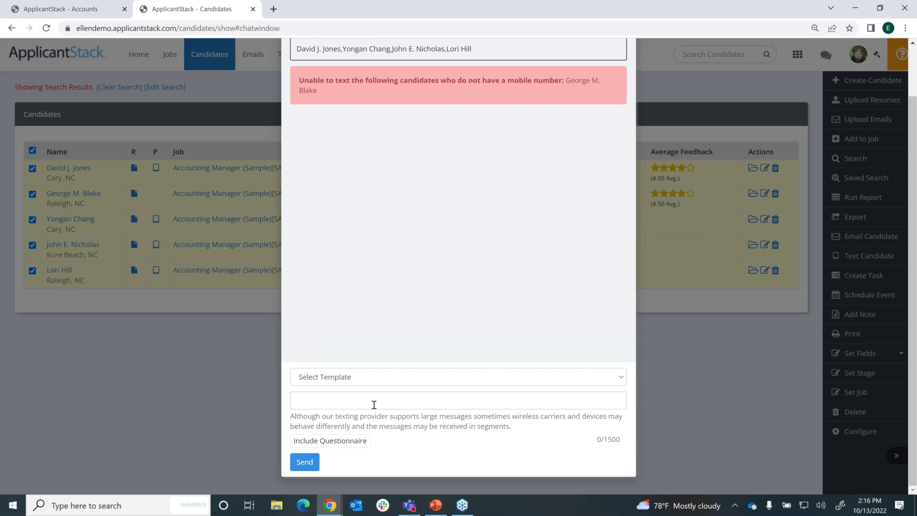
pyautogui.scroll(1, 720, 388)
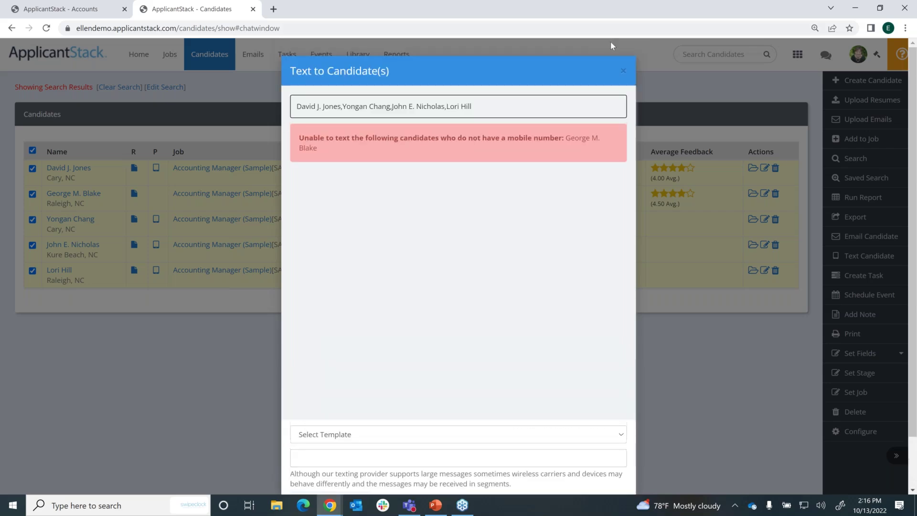
pyautogui.click(623, 73)
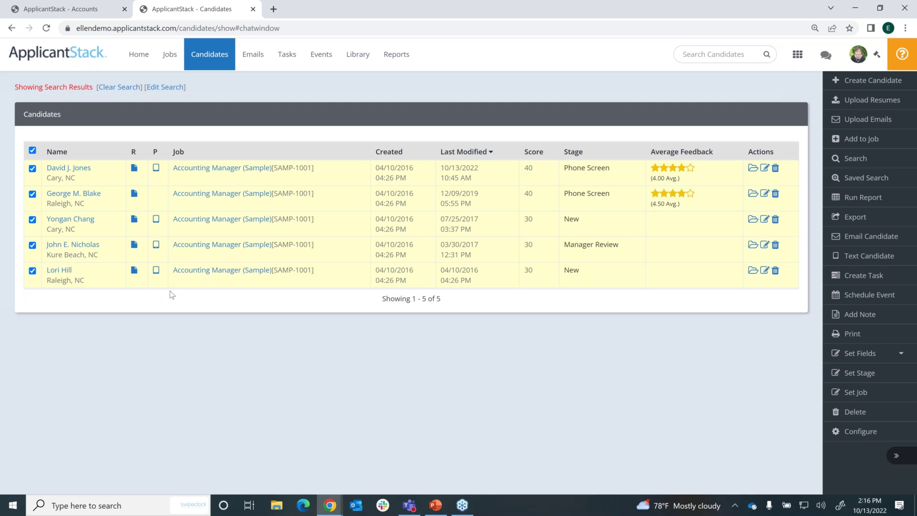
pyautogui.click(32, 151)
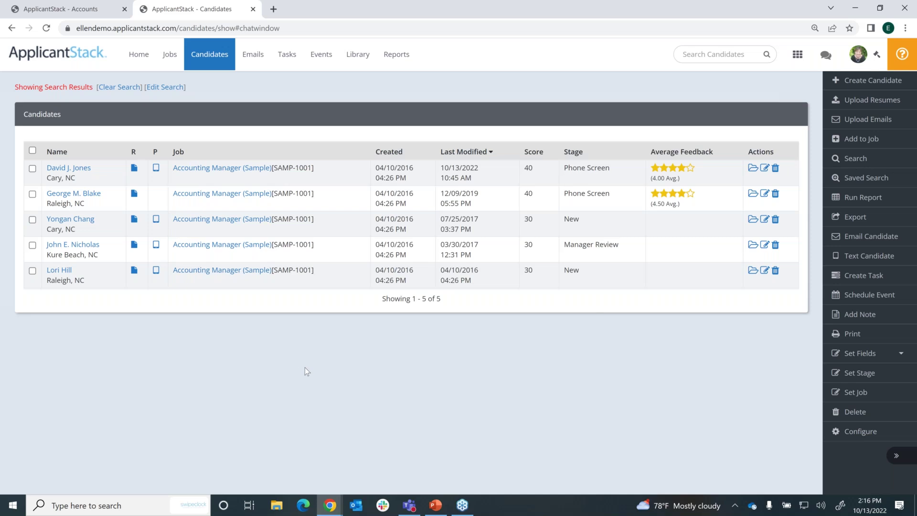
# Clear the search results, review the blank candidate search form including its keyword field, and return to the home page.
pyautogui.click(128, 90)
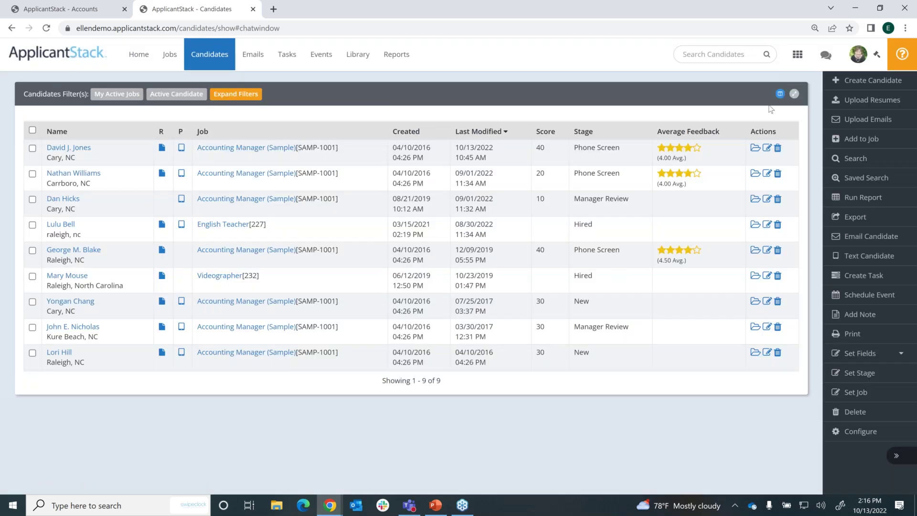
pyautogui.click(852, 161)
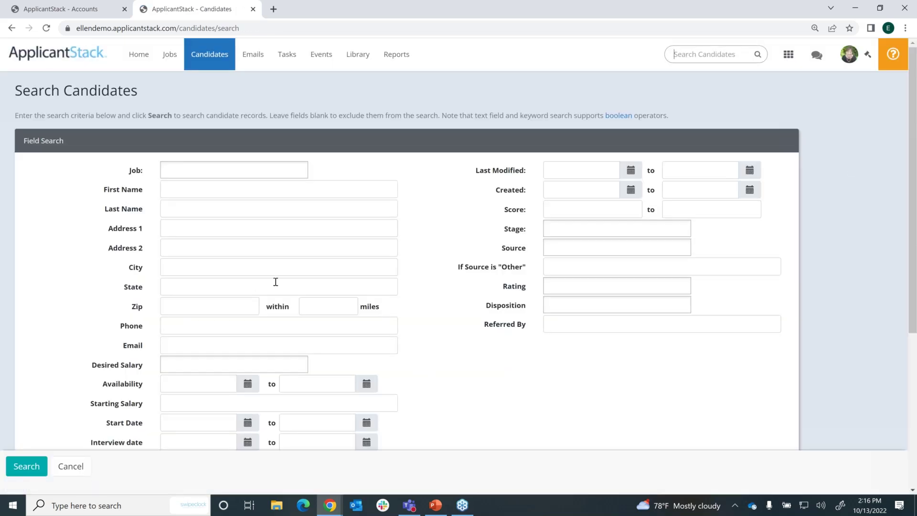
pyautogui.scroll(-5, 436, 354)
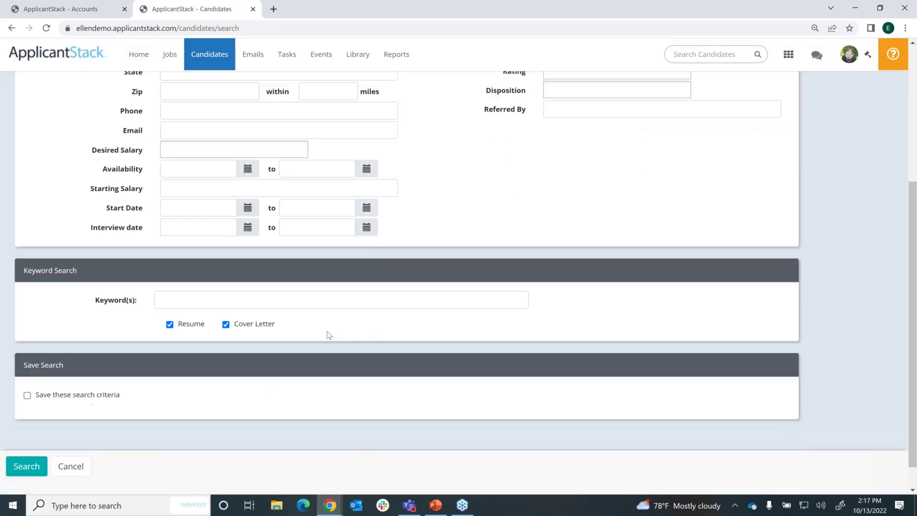
pyautogui.click(231, 298)
pyautogui.scroll(5, 527, 368)
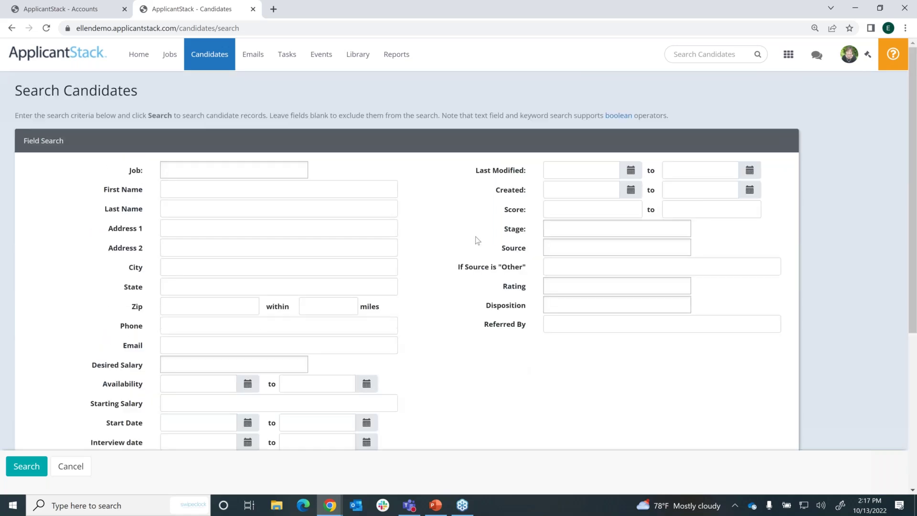
pyautogui.click(140, 57)
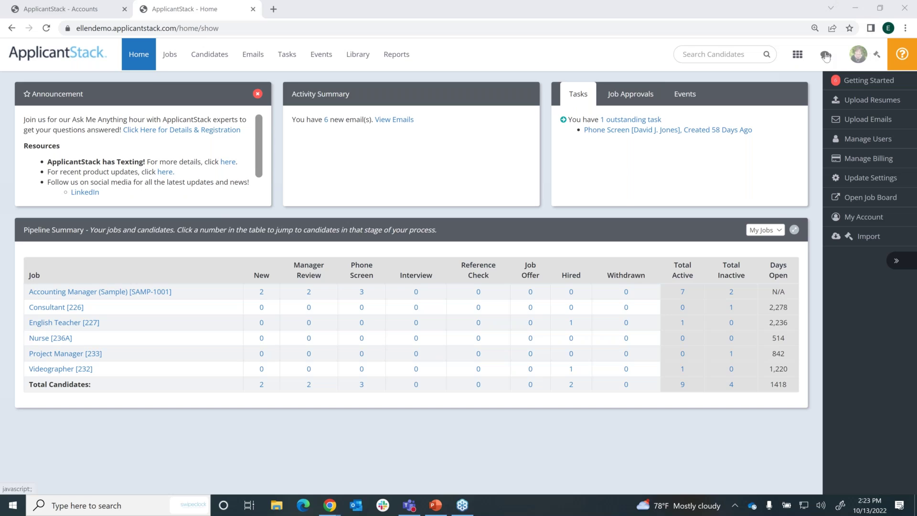
# Switch to the Onboarding product, review the first listed hire's record, and return to the home page.
pyautogui.click(877, 53)
pyautogui.click(776, 151)
pyautogui.click(777, 170)
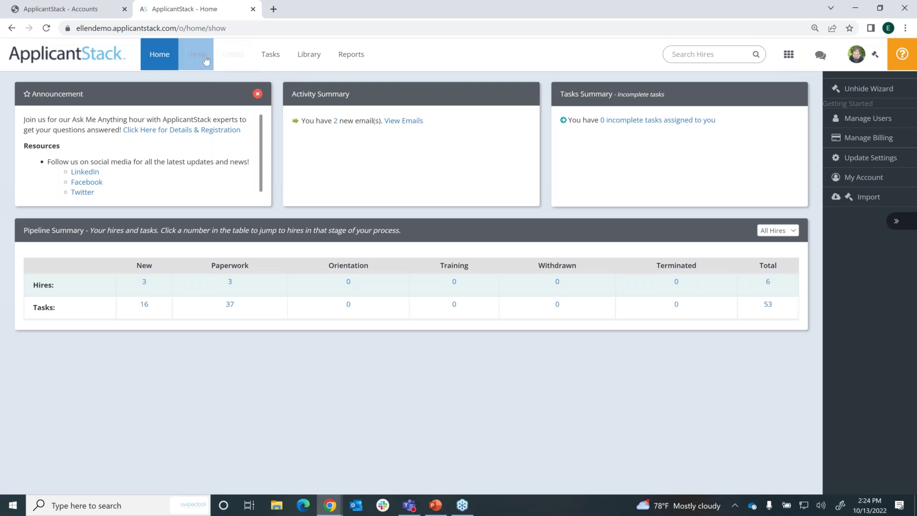
pyautogui.click(200, 58)
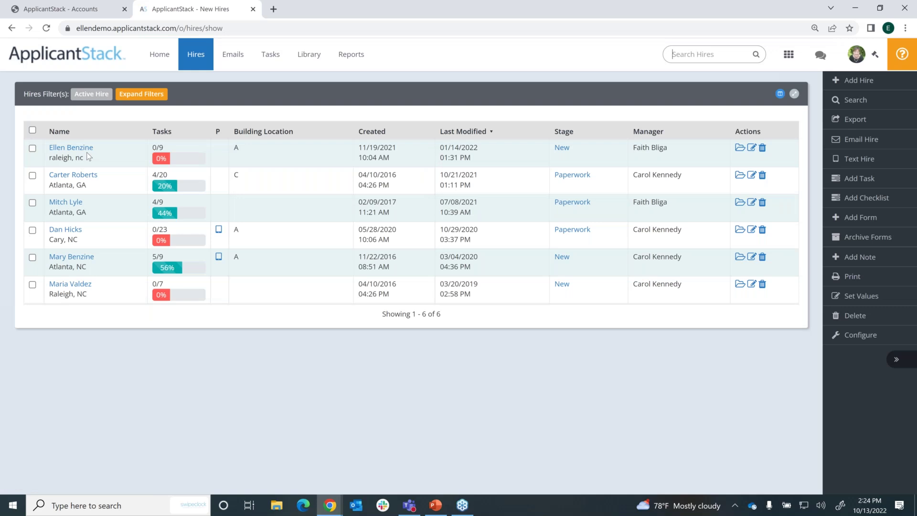
pyautogui.click(83, 149)
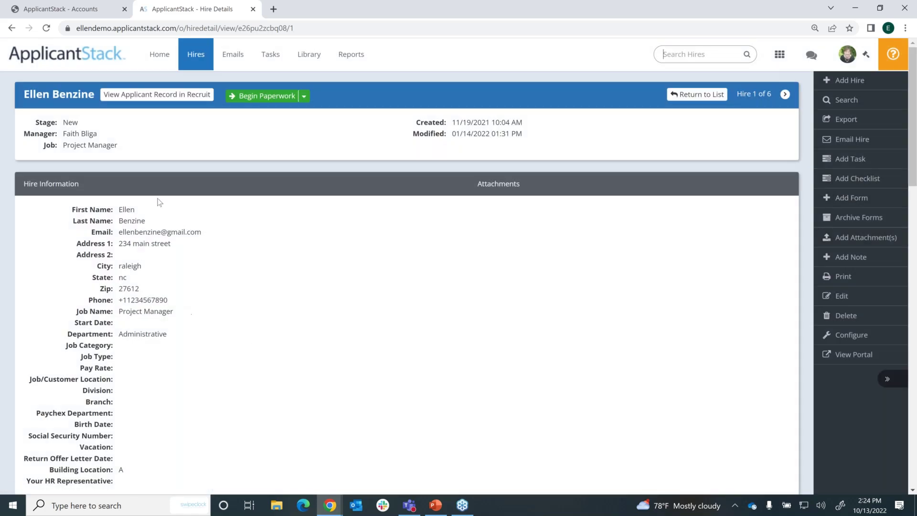
pyautogui.click(159, 55)
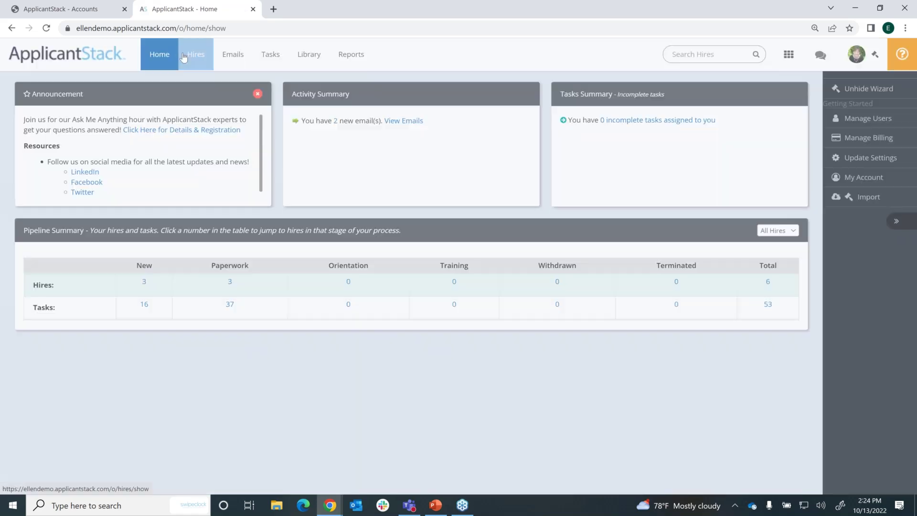
# Review the records of the two hires marked with a phone icon, leaving the one in the New stage open.
pyautogui.click(184, 56)
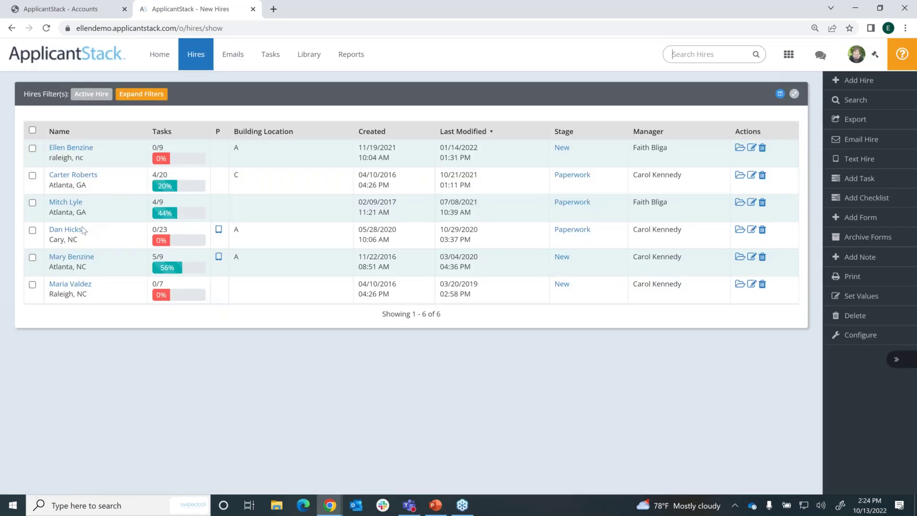
pyautogui.click(76, 231)
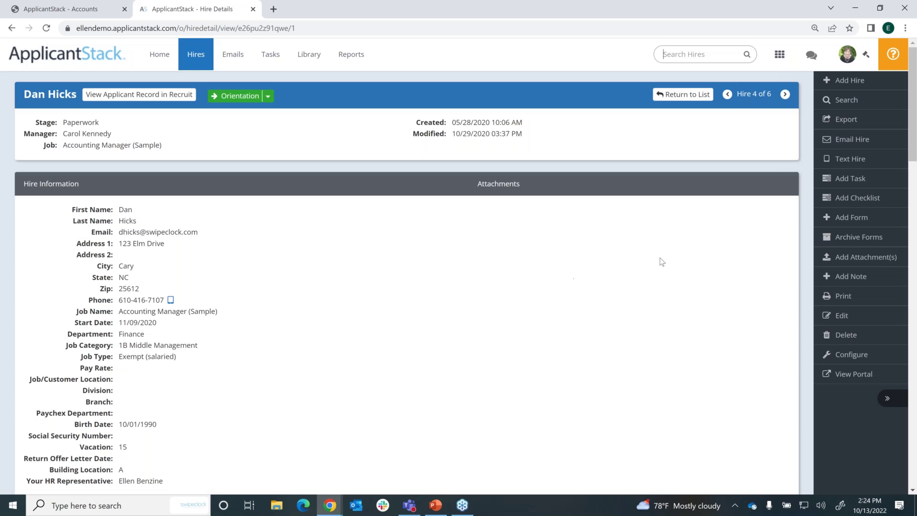
pyautogui.click(201, 62)
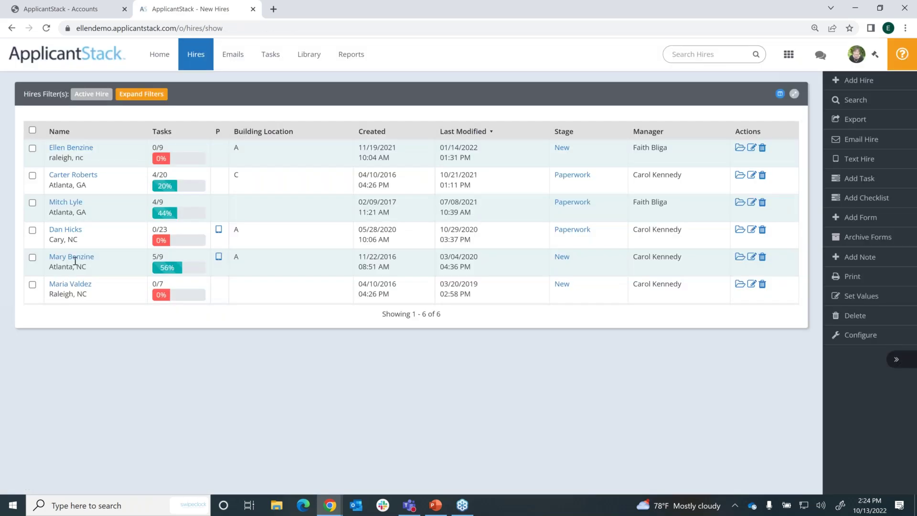
pyautogui.click(78, 261)
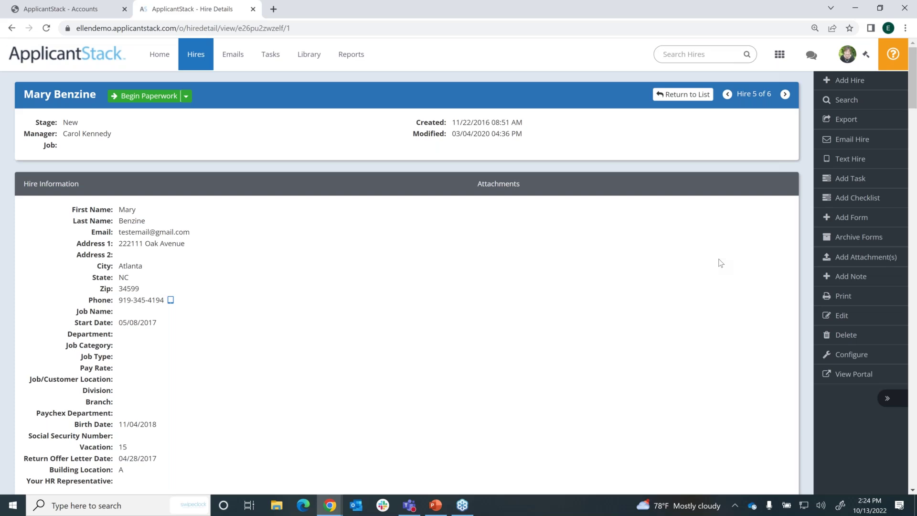
# Compose a text message to the open hire that includes the VEVRAA Post Offer and Direct Deposit Authorization forms.
pyautogui.click(843, 161)
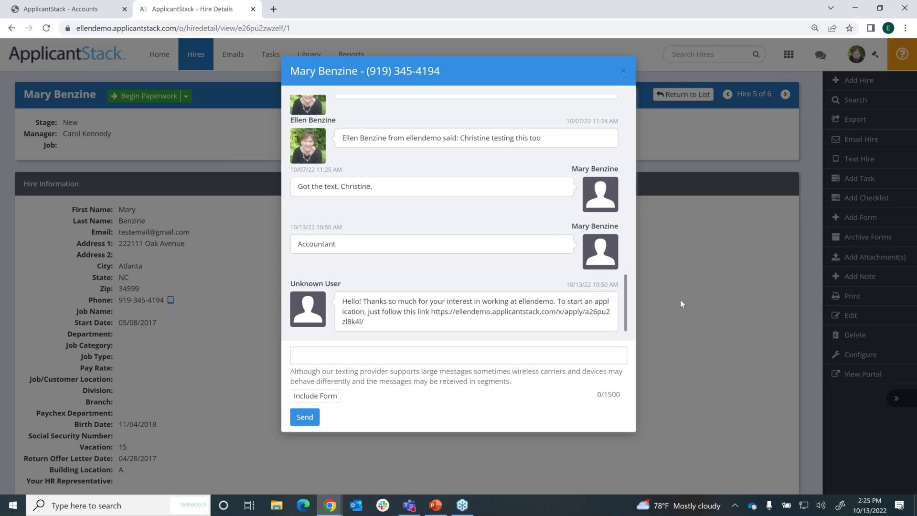
pyautogui.click(332, 399)
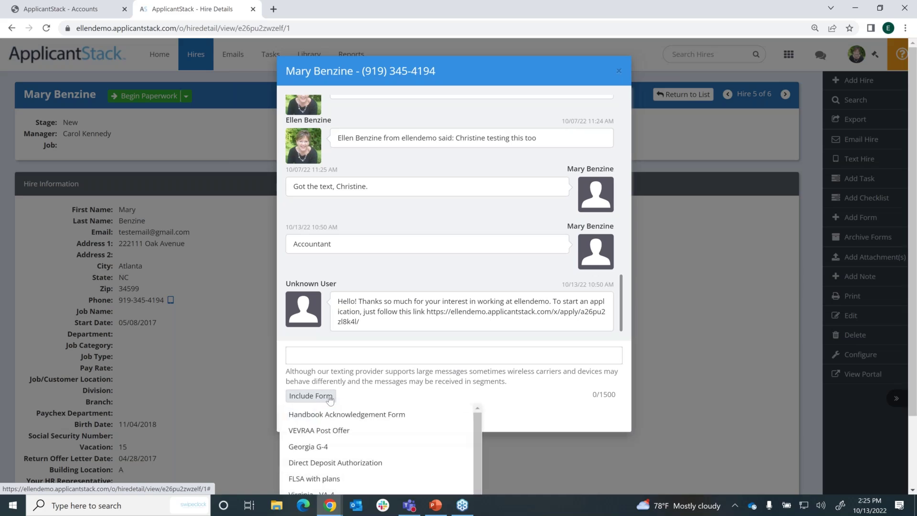
pyautogui.click(346, 431)
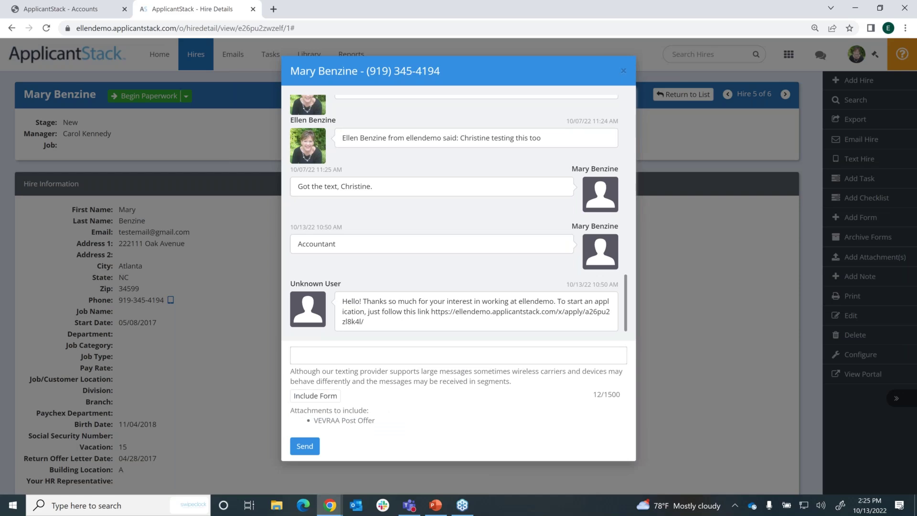
pyautogui.click(329, 399)
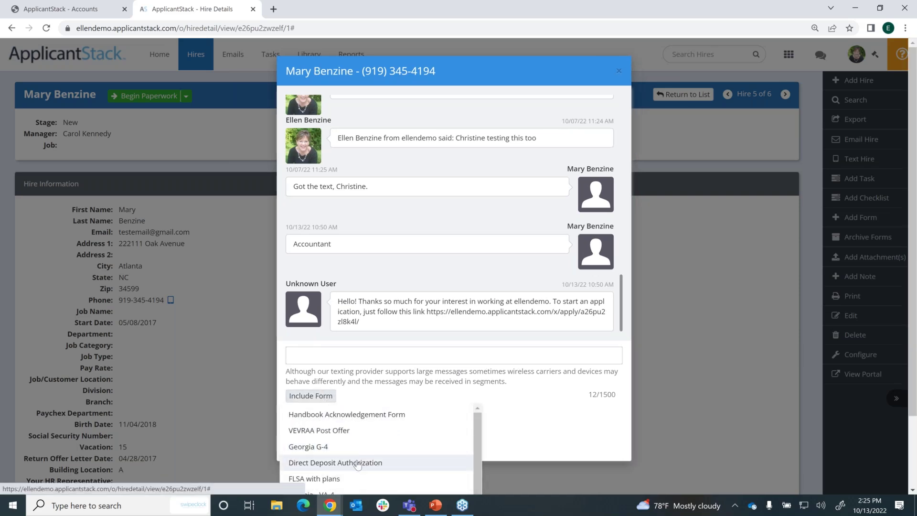
pyautogui.click(342, 463)
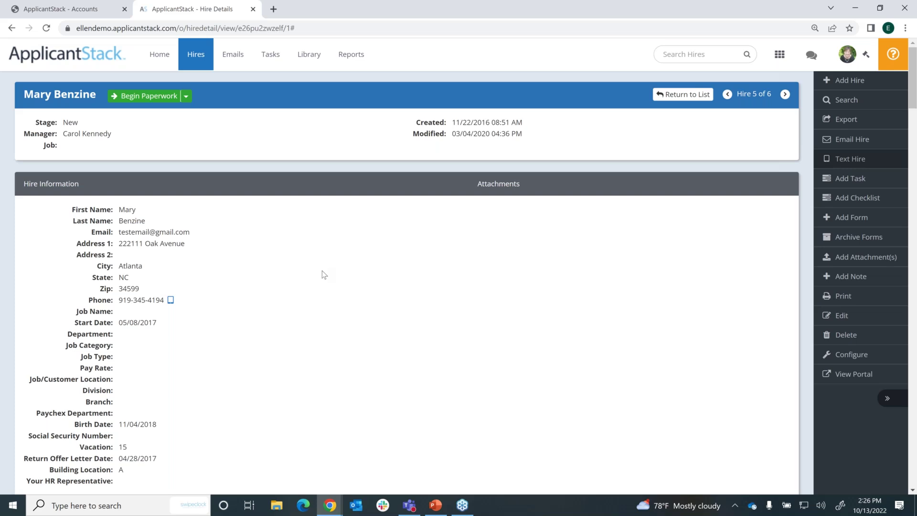
# Switch from Onboarding back to the recruiting product.
pyautogui.click(781, 58)
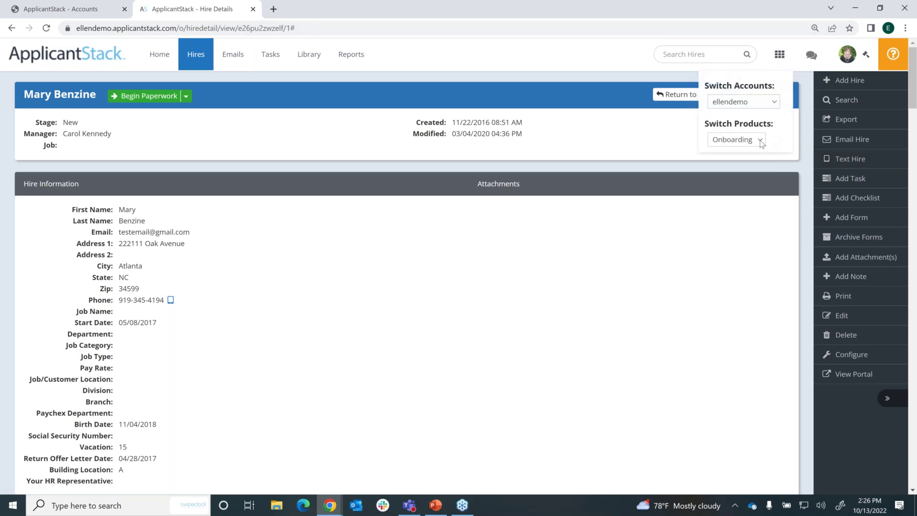
pyautogui.click(761, 141)
pyautogui.click(748, 152)
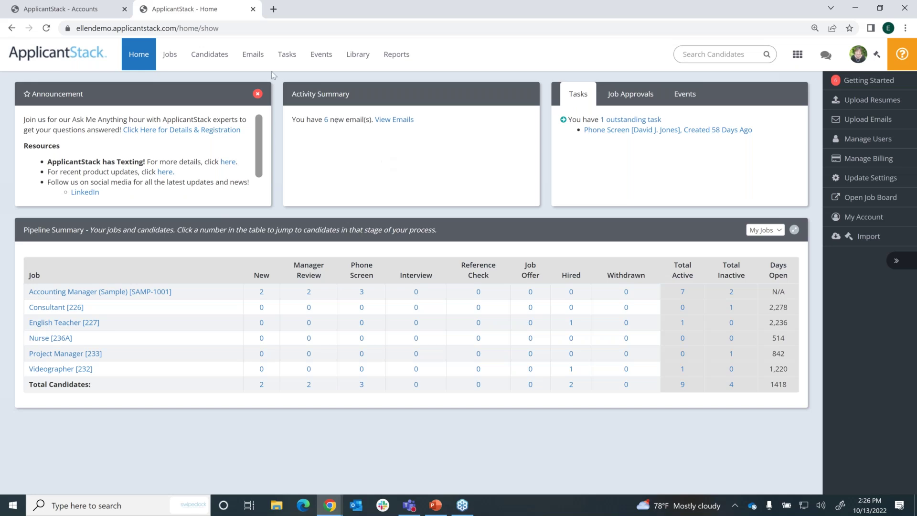
# Open the first candidate's record, review the messages for the stage change to Interview, and close the confirmation without applying it.
pyautogui.click(218, 59)
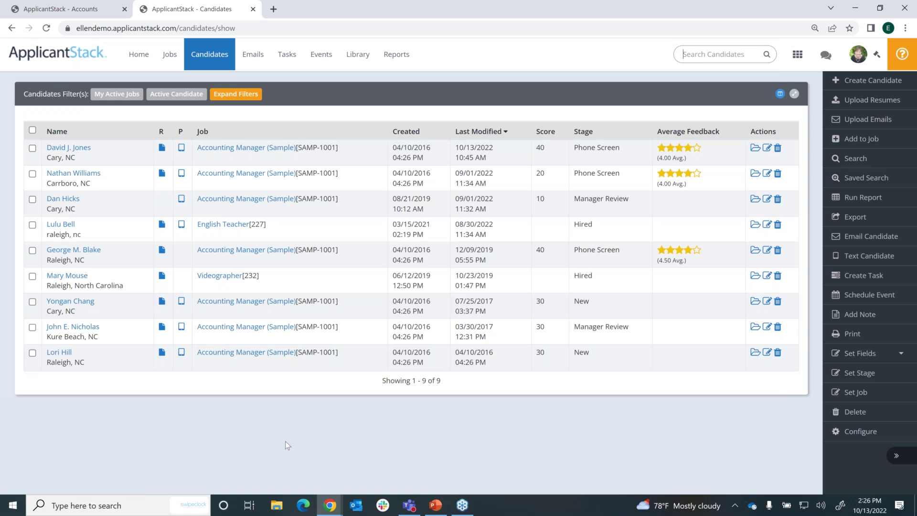
pyautogui.click(80, 151)
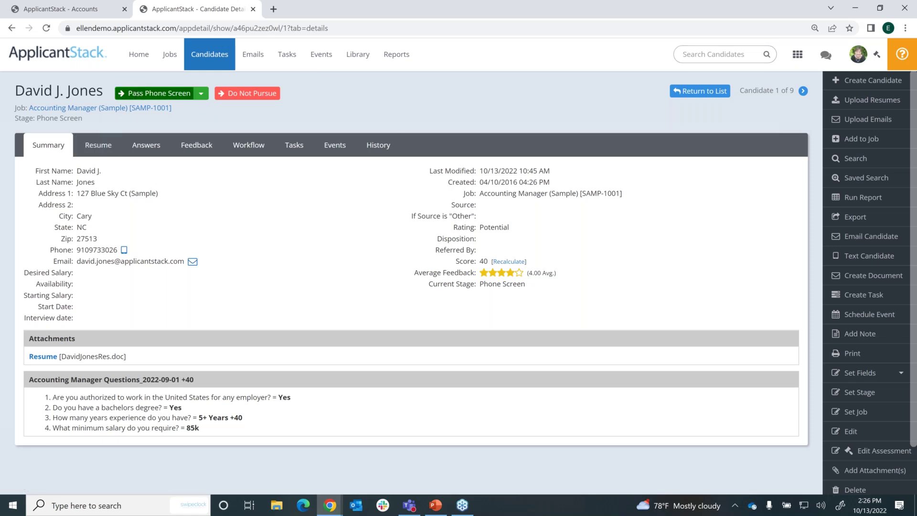
pyautogui.click(157, 93)
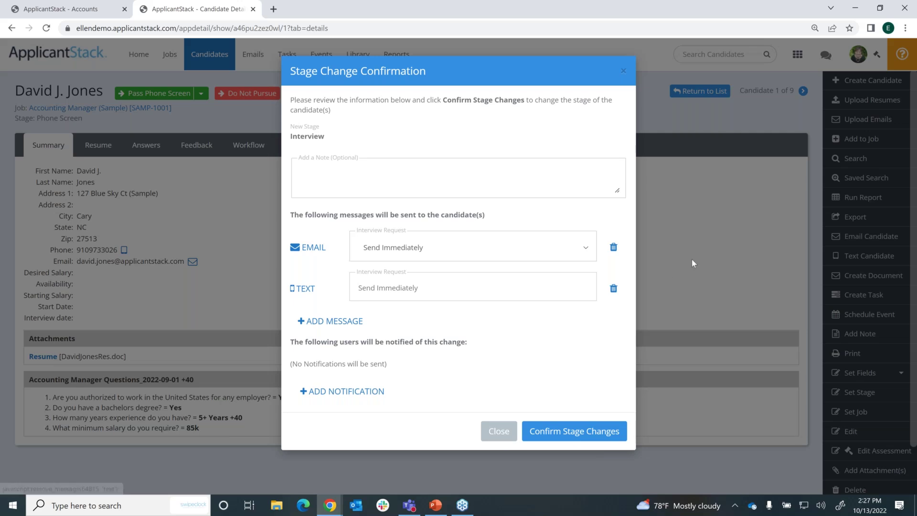
pyautogui.click(623, 72)
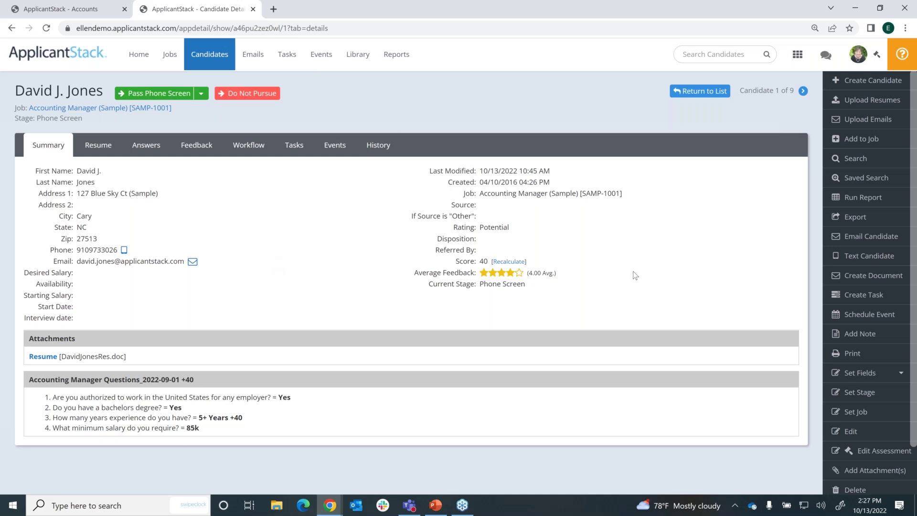
# Review the field and keyword criteria of the candidate search form, then return to the home page.
pyautogui.click(855, 159)
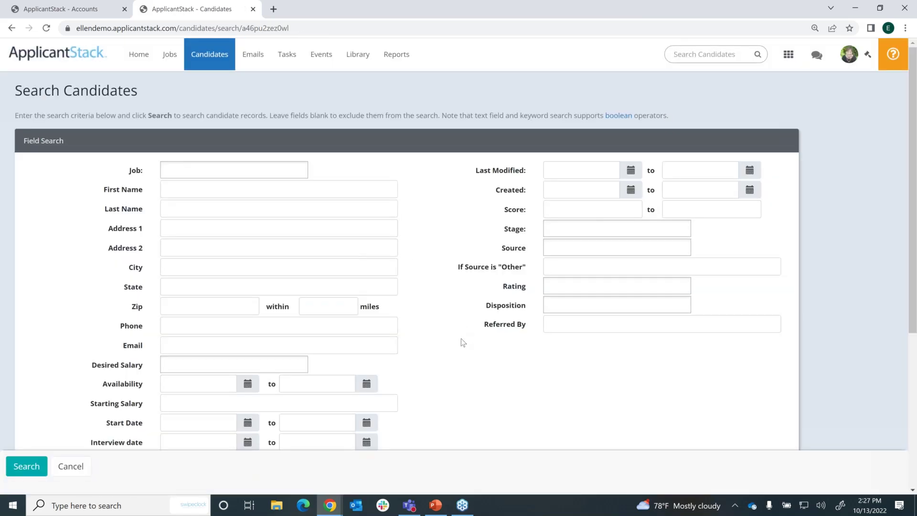
pyautogui.scroll(-2, 462, 342)
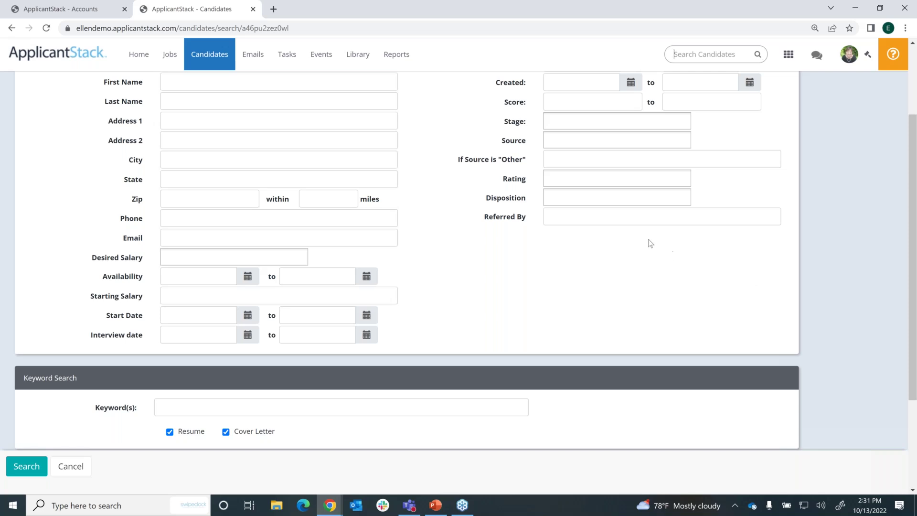
pyautogui.click(137, 59)
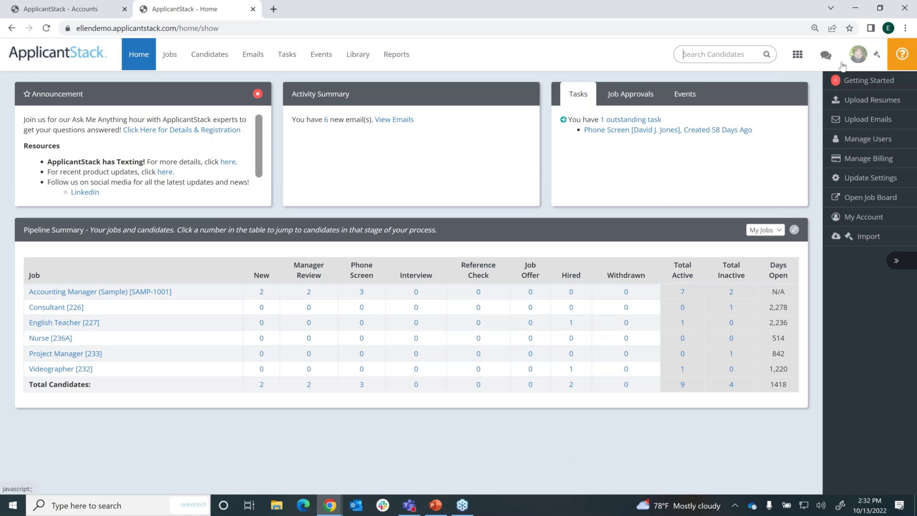
# Check the delay options for the first candidate's Interview Request email in the stage change confirmation, then close it without applying the change.
pyautogui.click(216, 58)
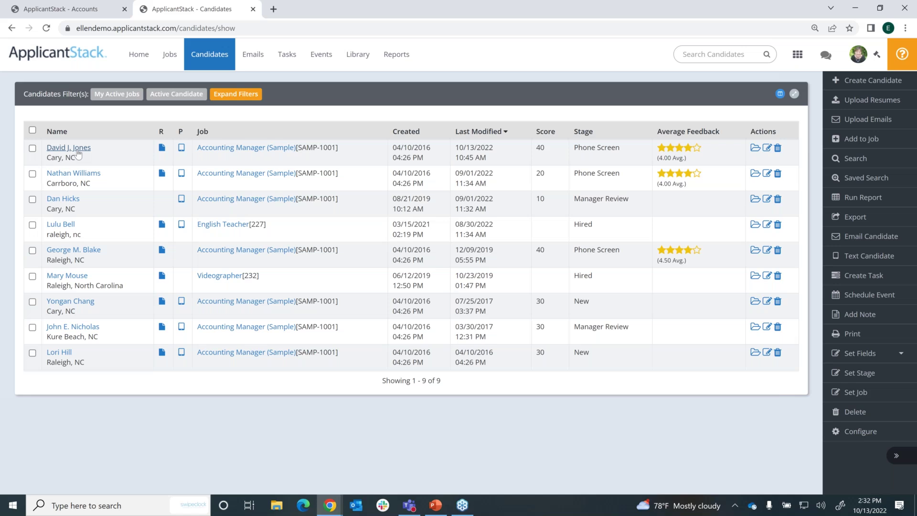
pyautogui.click(78, 151)
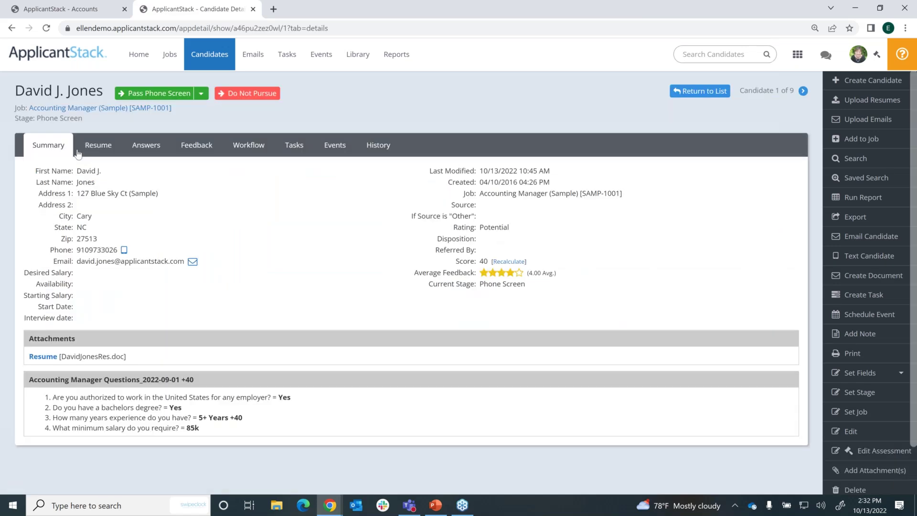
pyautogui.click(154, 93)
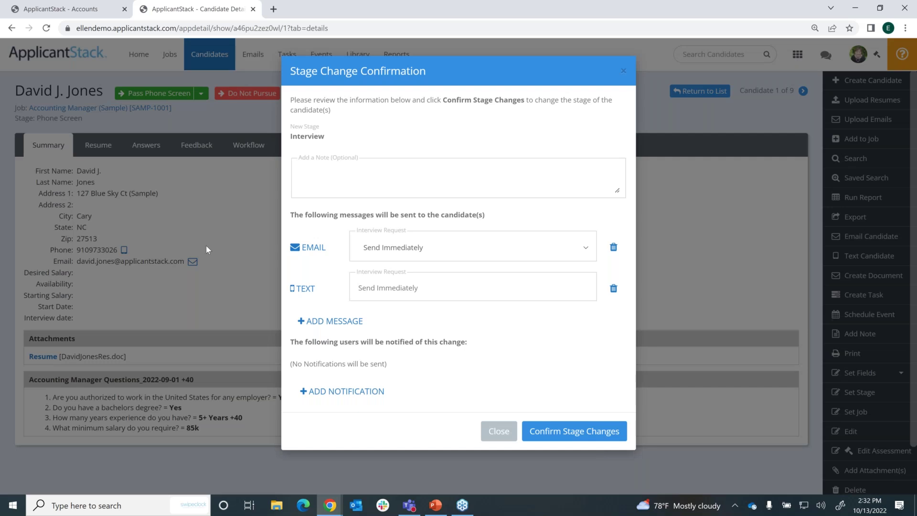
pyautogui.click(586, 250)
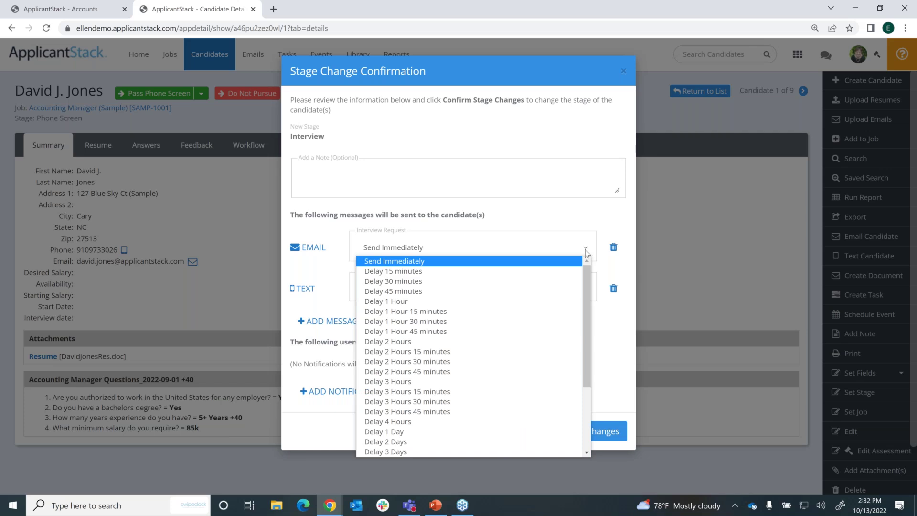
pyautogui.click(608, 323)
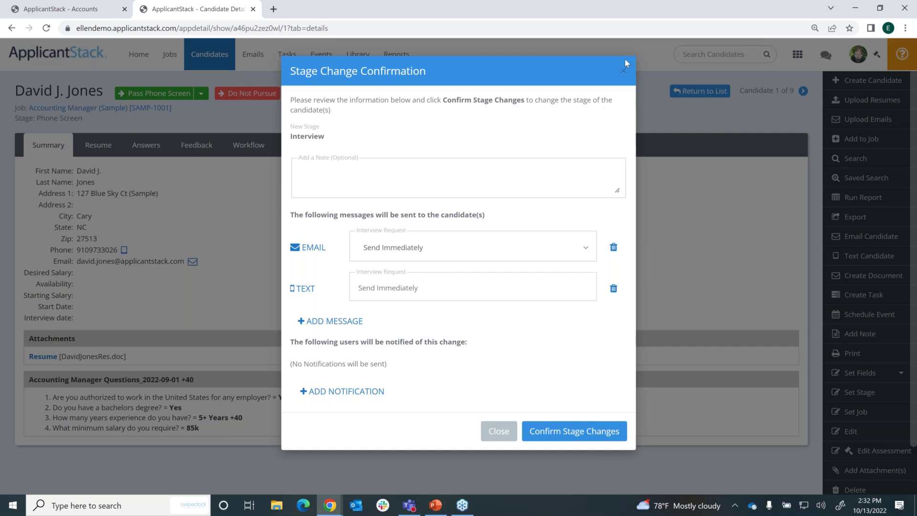
pyautogui.click(497, 432)
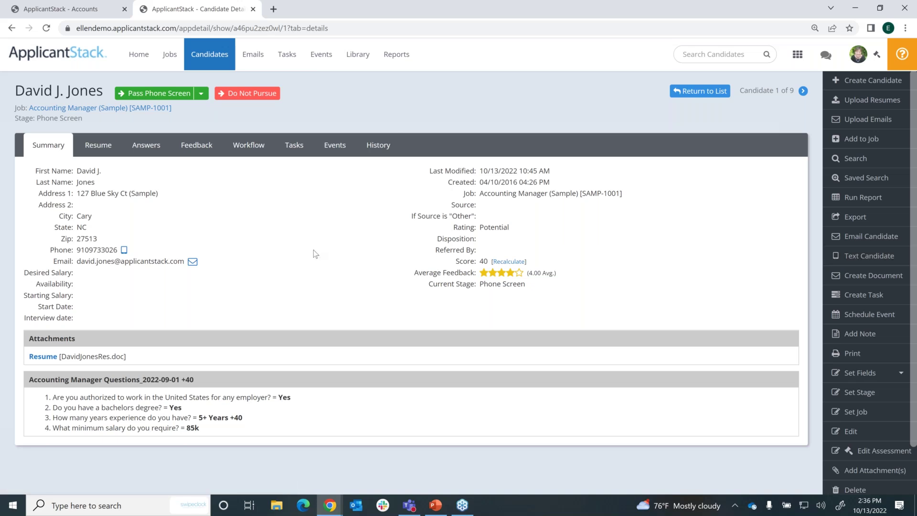
# Select all candidates in the candidate list, then switch to PowerPoint and go back to the "What Is Premium Texting?" slide.
pyautogui.click(212, 58)
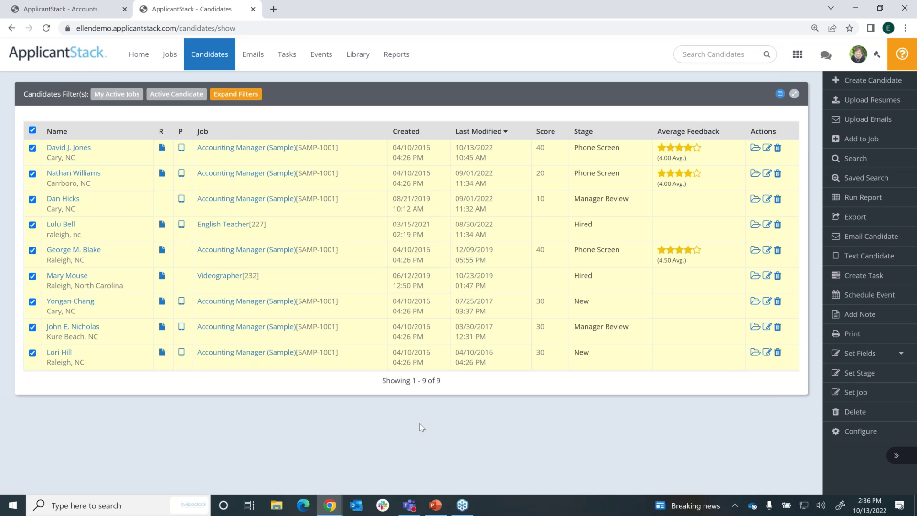
pyautogui.click(434, 506)
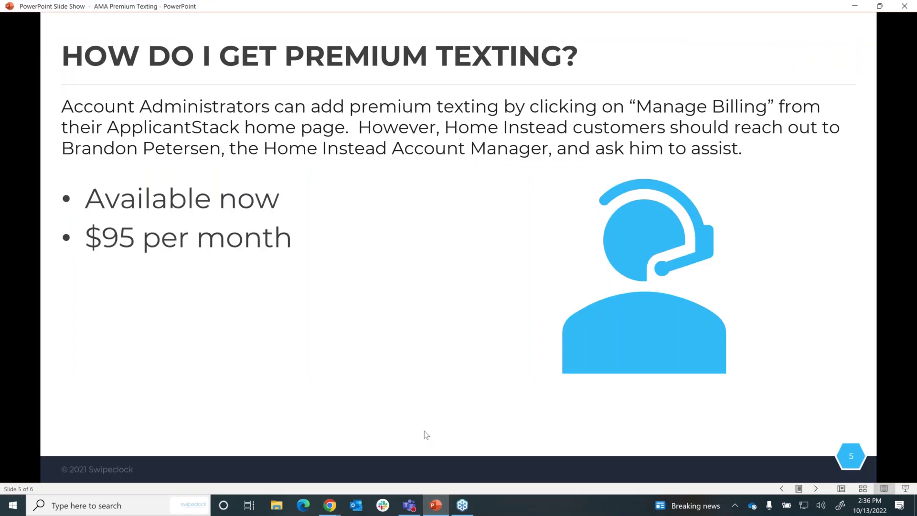
pyautogui.press('Left')
pyautogui.press('Left')
pyautogui.press('Left')
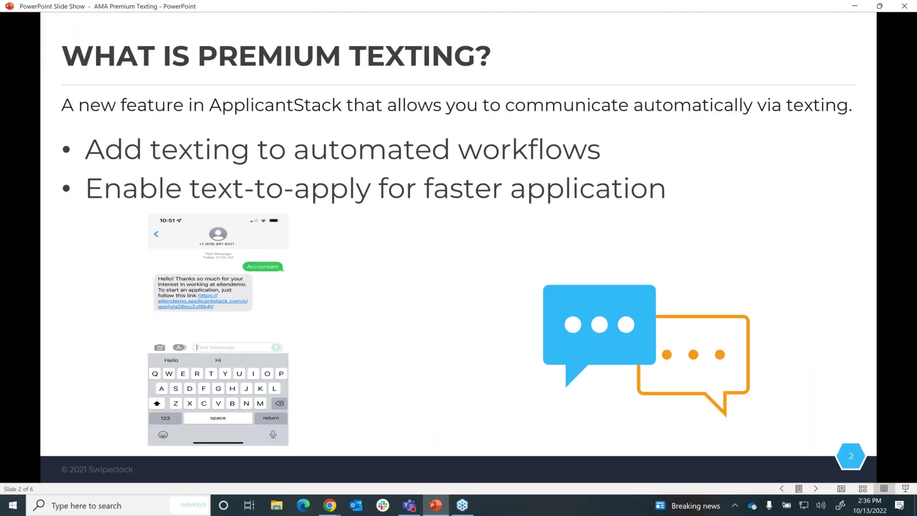
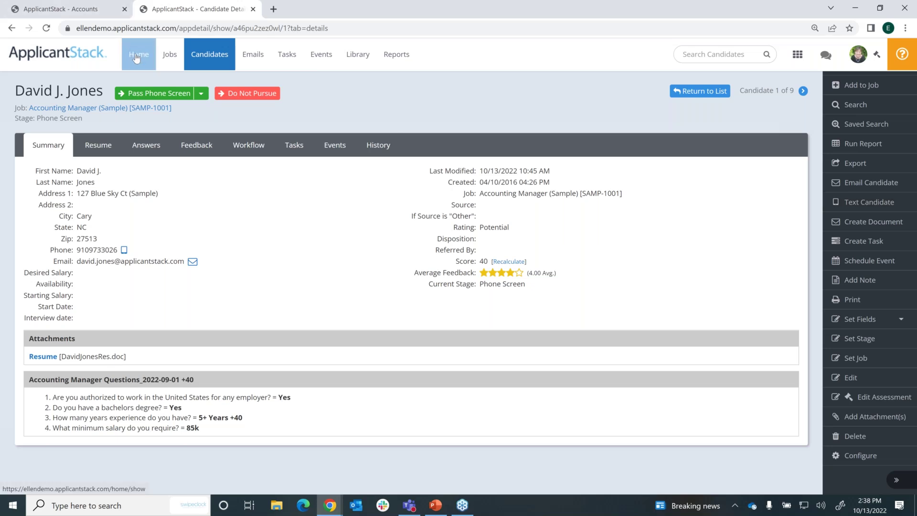
# Return to the home page, check the billing page, and highlight the plan and phone number in the account's Candidate Texting Settings.
pyautogui.click(241, 146)
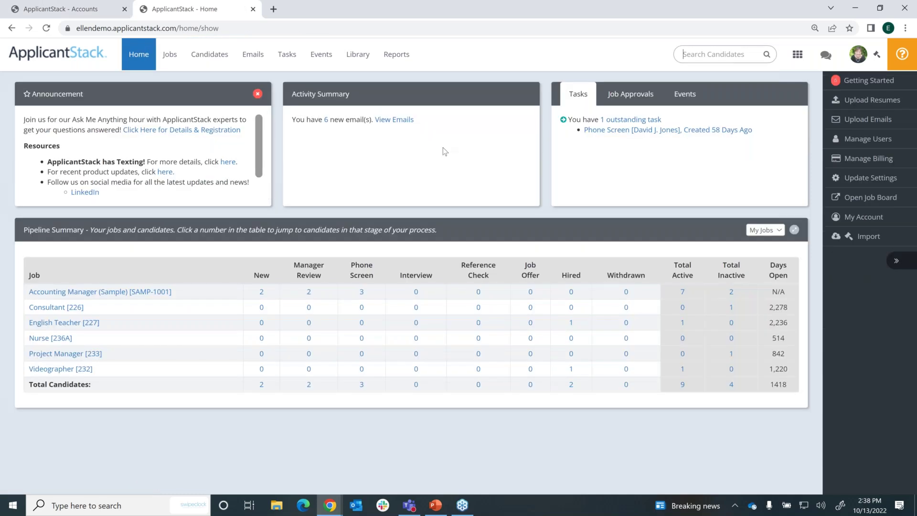
pyautogui.click(854, 162)
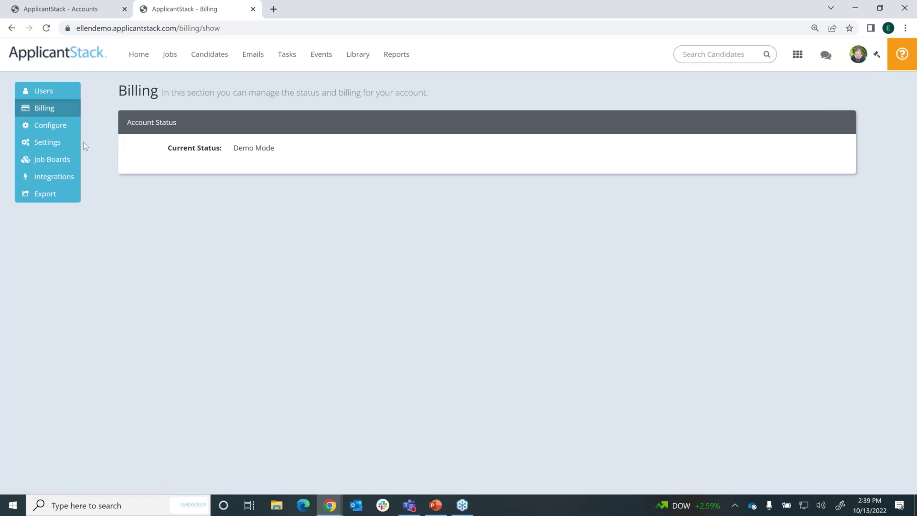
pyautogui.click(48, 143)
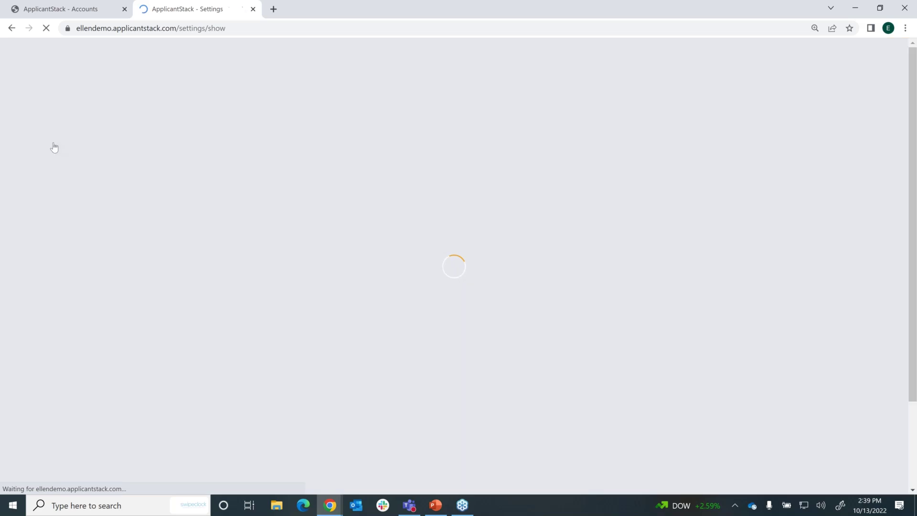
pyautogui.scroll(-4, 387, 260)
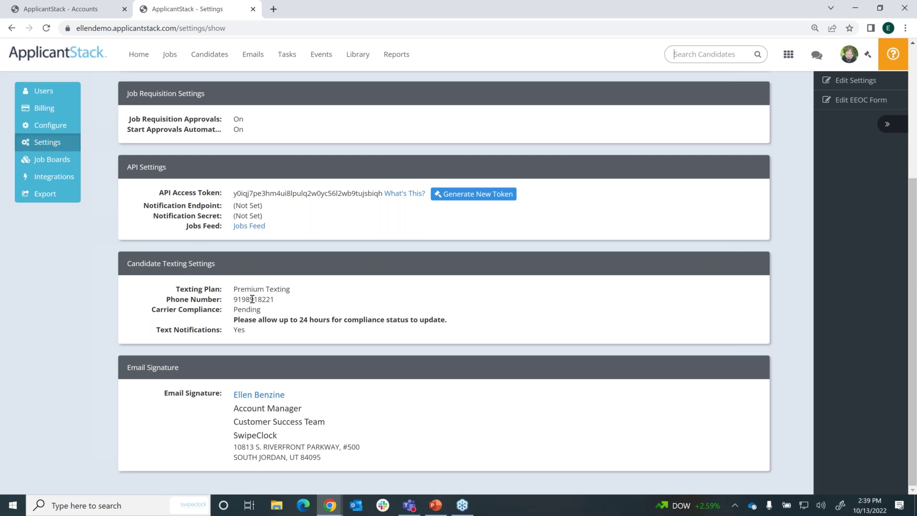
pyautogui.moveTo(233, 289); pyautogui.dragTo(289, 302)
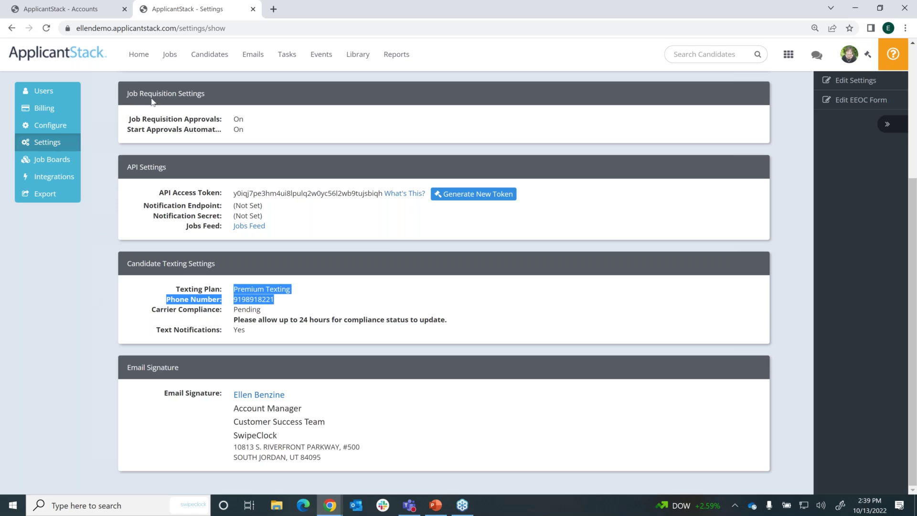
# Review the Text-To-Apply launch details of the Accounting Manager (Sample) job, highlight the ACCOUNTANT code word, and return to the home page.
pyautogui.click(169, 55)
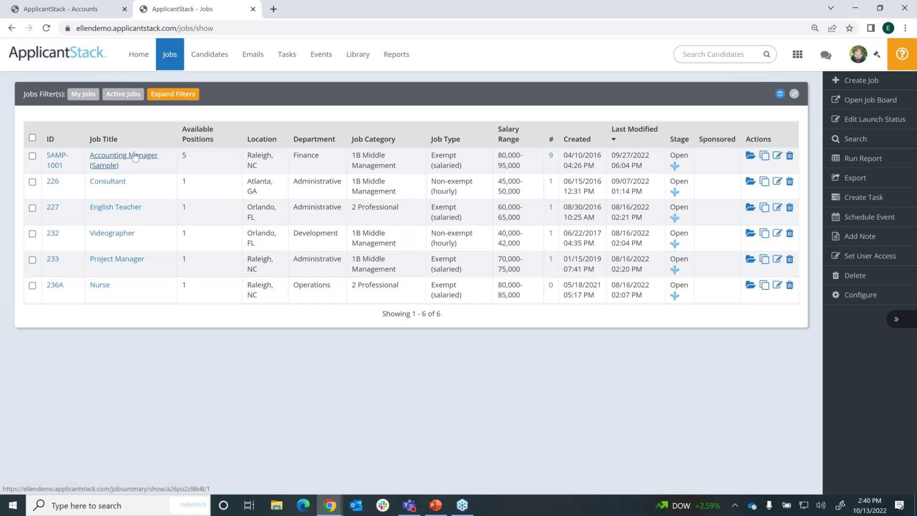
pyautogui.click(135, 157)
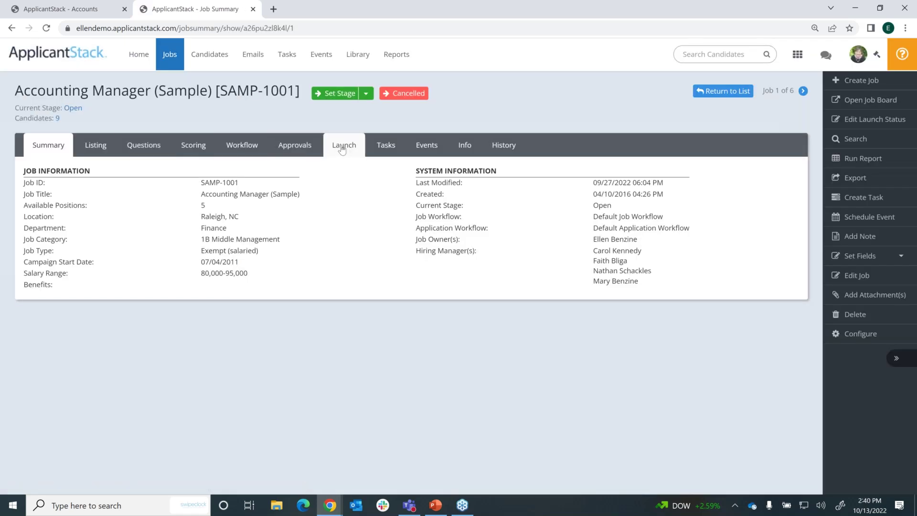
pyautogui.click(345, 149)
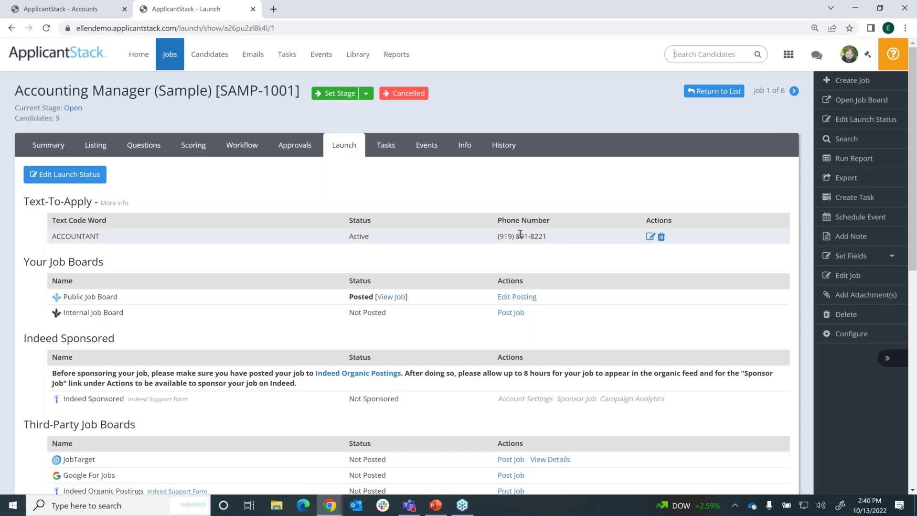
pyautogui.moveTo(101, 236); pyautogui.dragTo(52, 236)
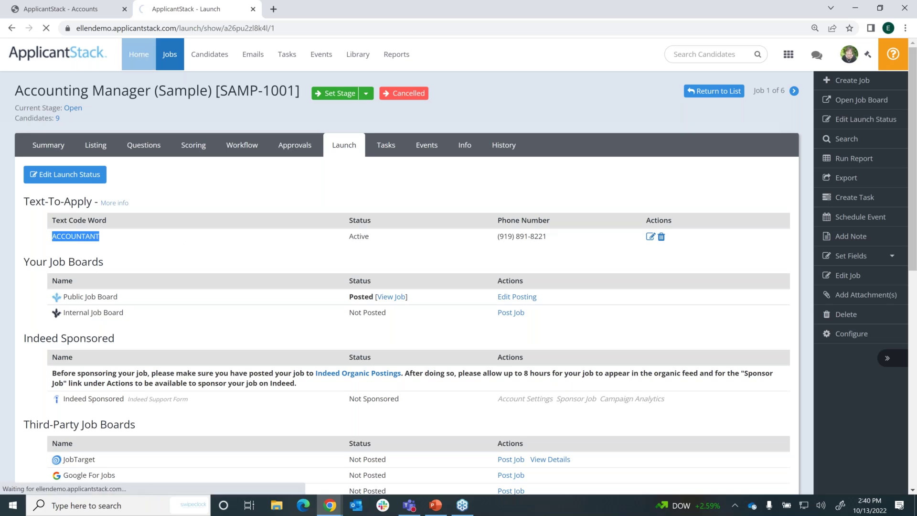
pyautogui.click(138, 57)
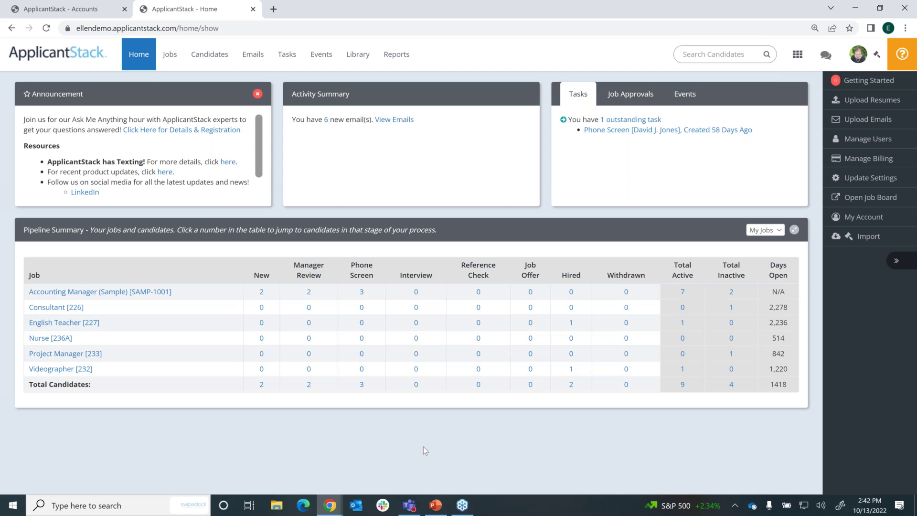
# Open the Ask a Question support case form from the help options, review its fields, and close it without submitting a case.
pyautogui.click(897, 57)
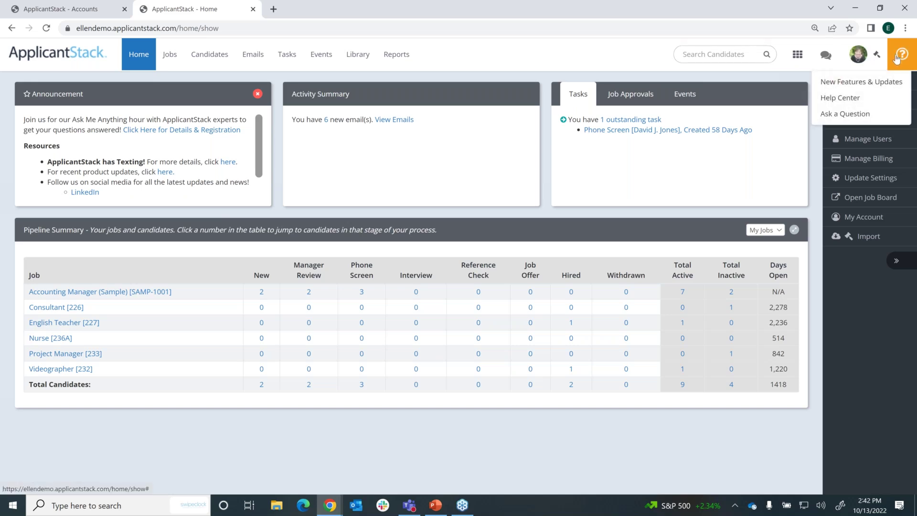
pyautogui.click(842, 116)
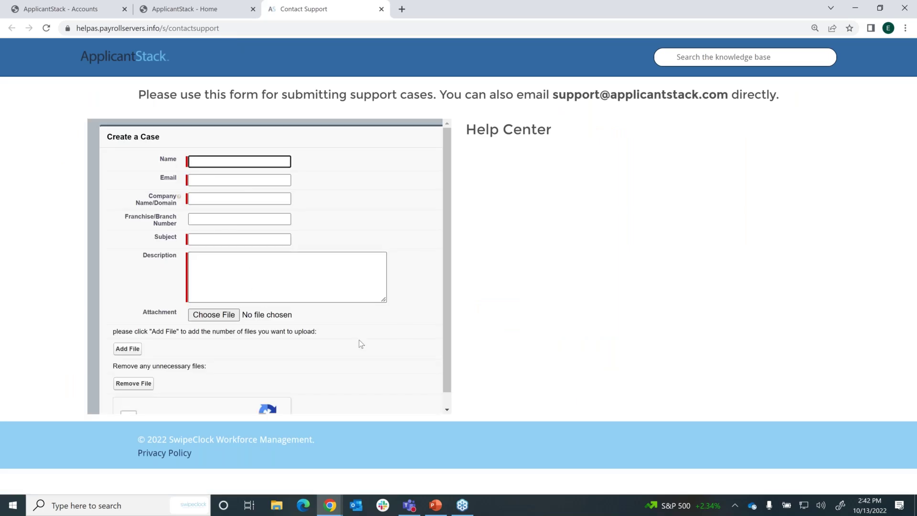
pyautogui.scroll(-1, 361, 344)
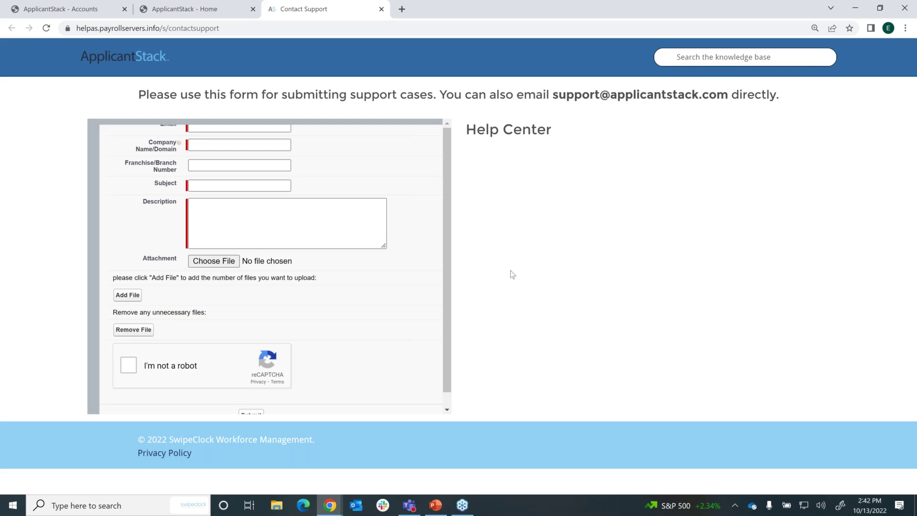
pyautogui.click(383, 10)
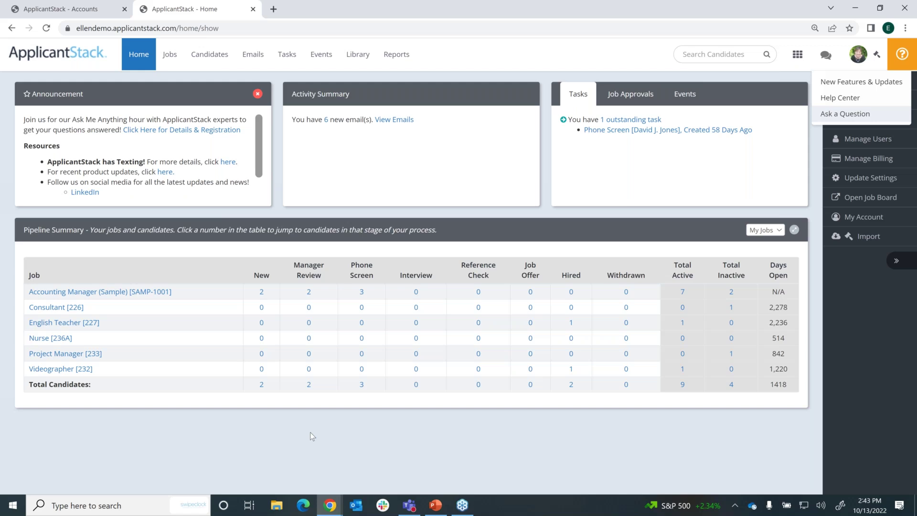
pyautogui.click(908, 31)
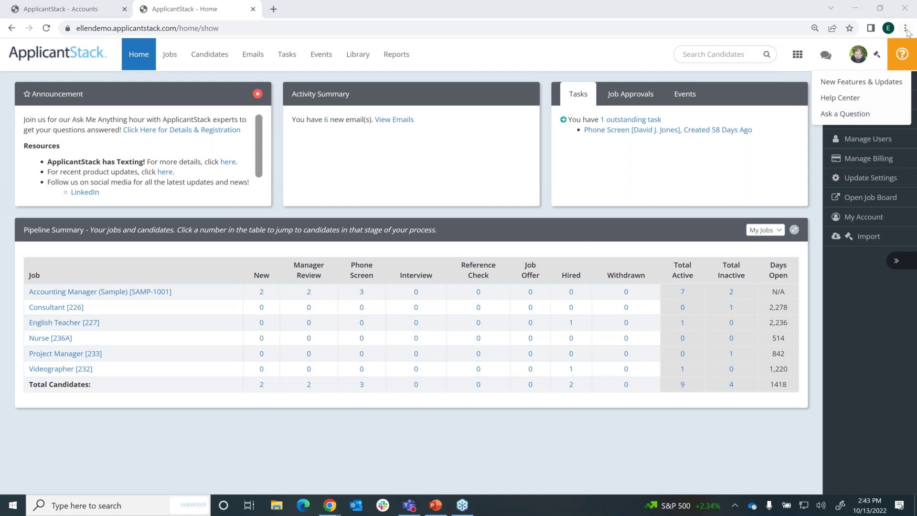